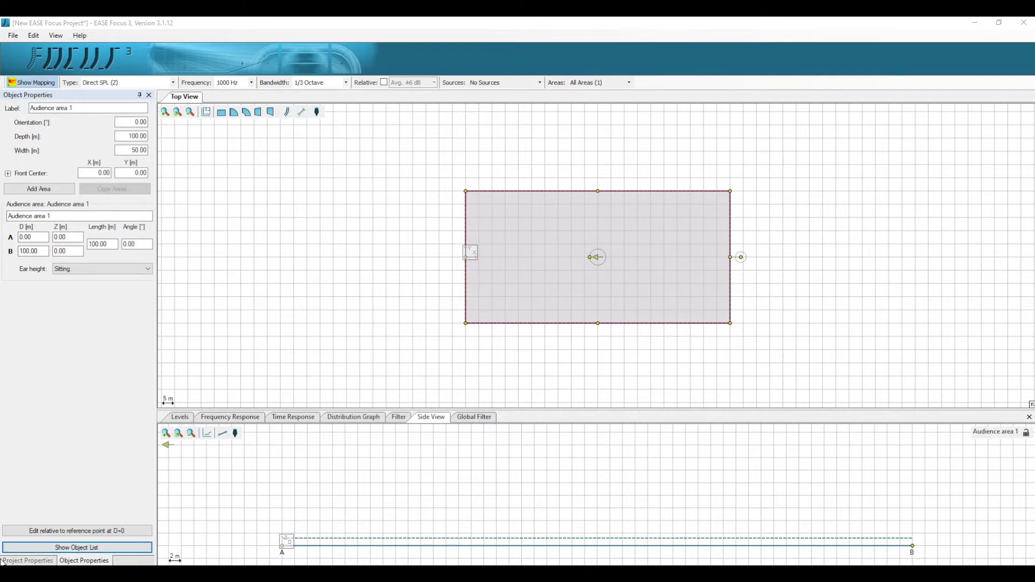
# - Fill in the project title "Odin Audio Systems test file", the author's name, company "Highlite International" and notes "Ease Focus test file 2020"
pyautogui.click(50, 561)
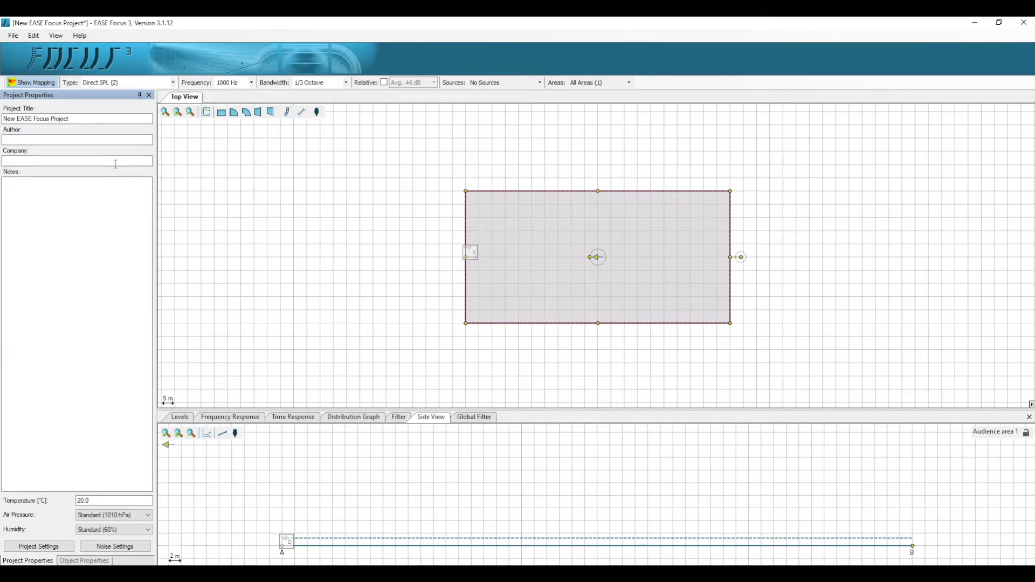
pyautogui.moveTo(108, 118); pyautogui.dragTo(3, 119)
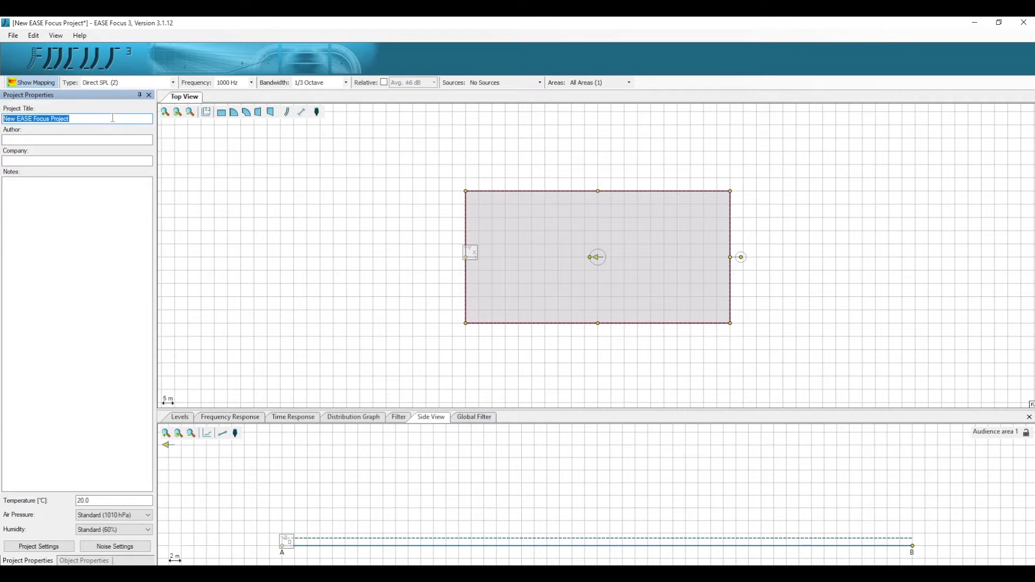
pyautogui.write('Odin Audio Systems test file')
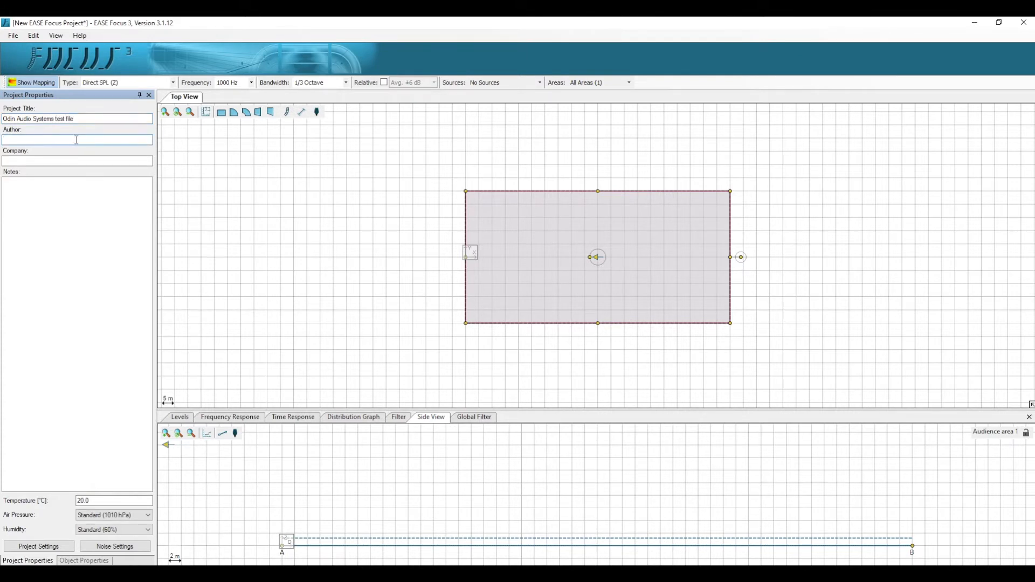
pyautogui.write('V.')
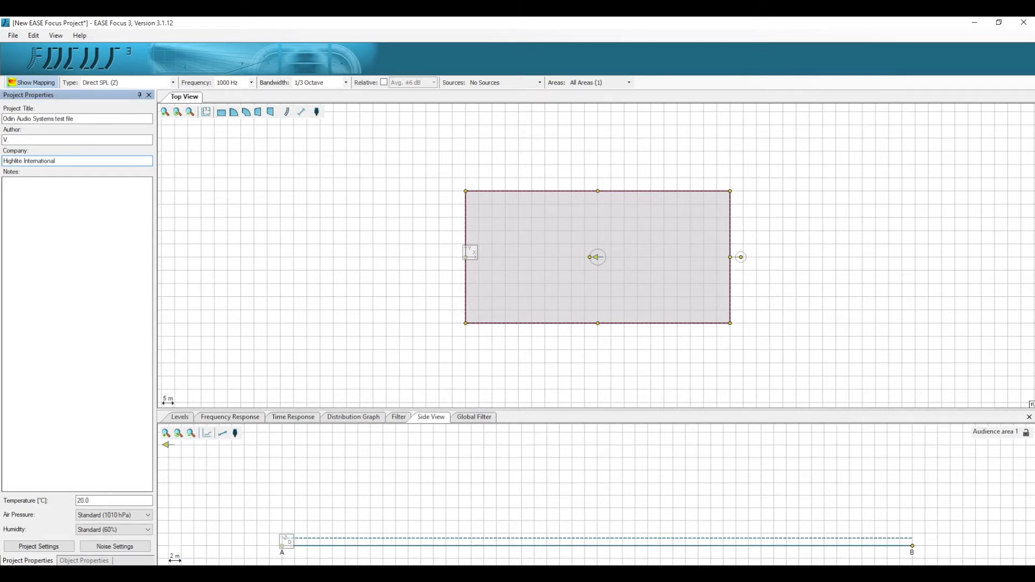
pyautogui.click(124, 215)
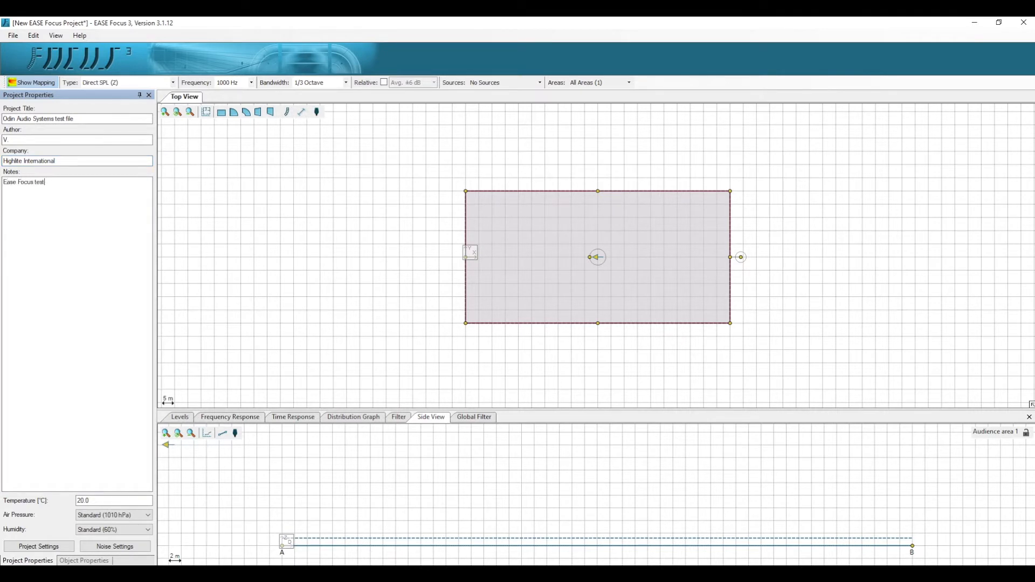
pyautogui.write('Ease Focus test file 2020')
# - Set the project temperature to 30 °C, keeping humidity at Standard (60%) and air pressure at Standard (1010 hPa)
pyautogui.click(119, 501)
pyautogui.write('30')
pyautogui.click(105, 530)
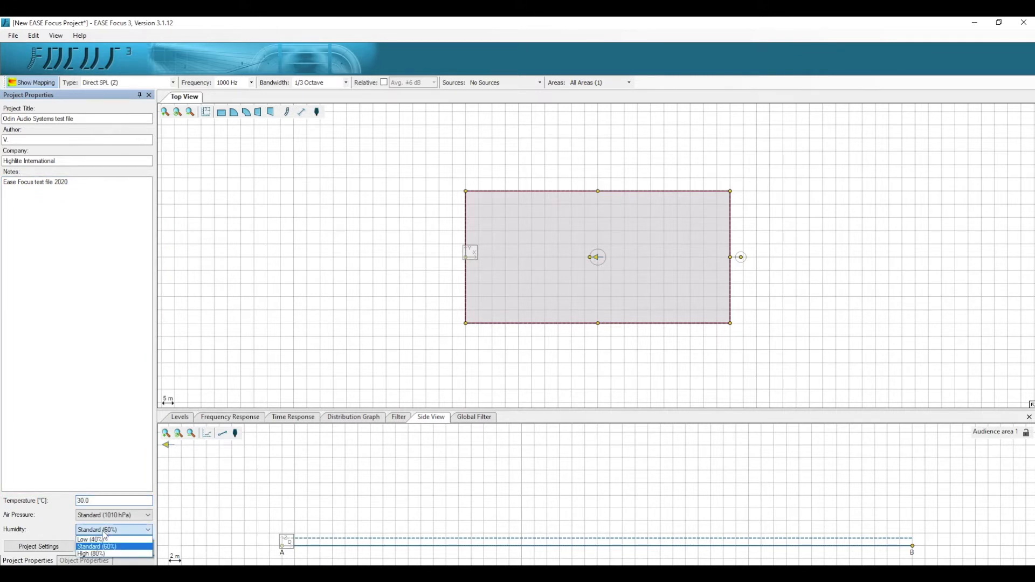
pyautogui.click(104, 530)
pyautogui.click(122, 516)
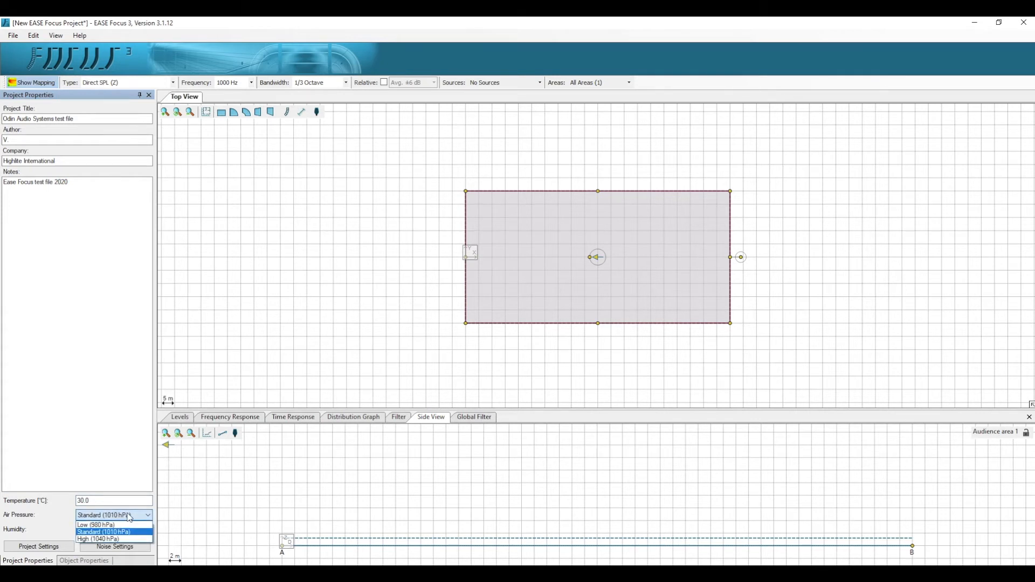
pyautogui.click(130, 517)
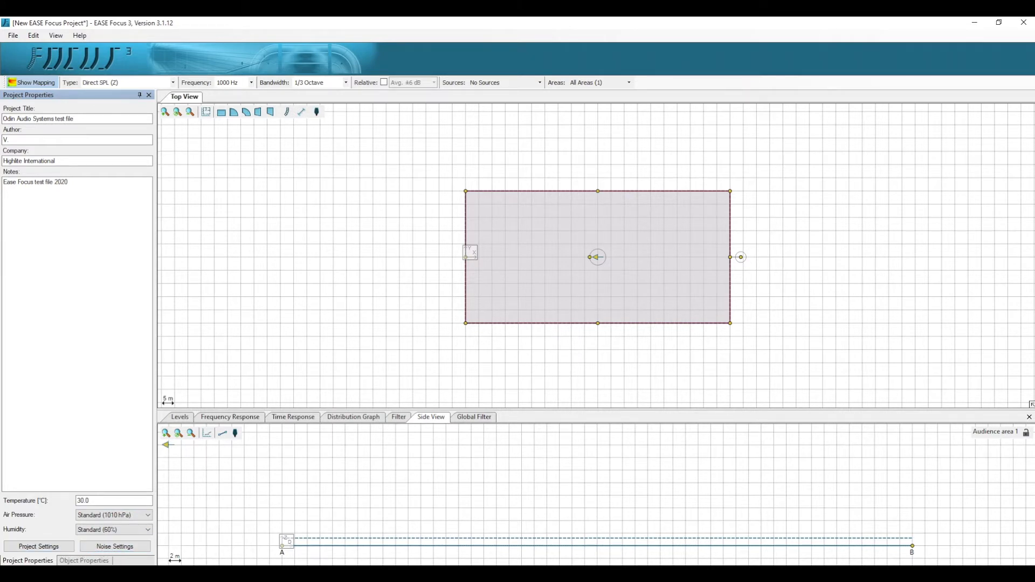
# - Change the label of the audience area object to "Odin main area"
pyautogui.click(93, 562)
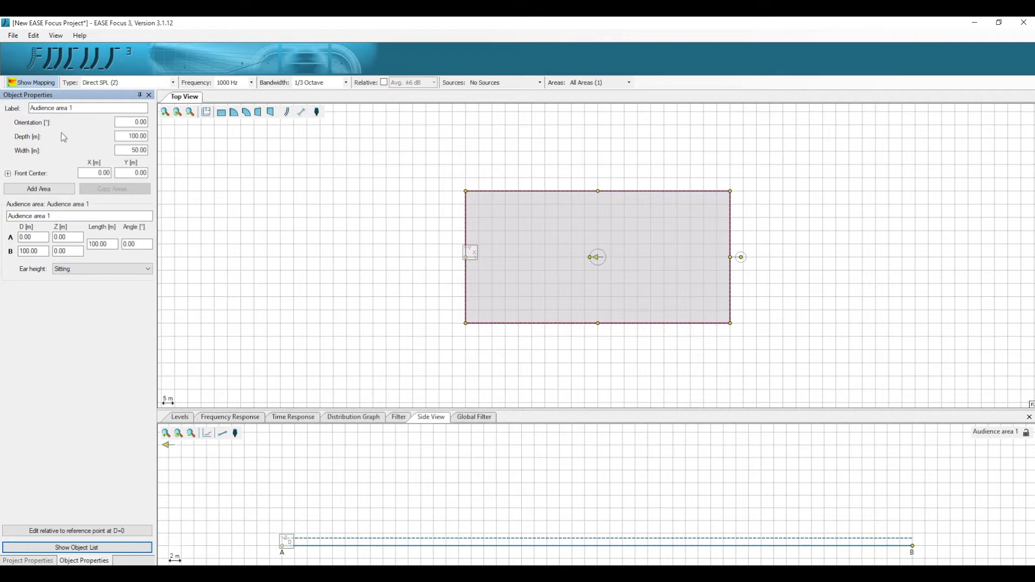
pyautogui.click(85, 108)
pyautogui.press('BackSpace')
pyautogui.press('BackSpace')
pyautogui.press('BackSpace')
pyautogui.press('BackSpace')
pyautogui.press('BackSpace')
pyautogui.press('BackSpace')
pyautogui.press('BackSpace')
pyautogui.press('BackSpace')
pyautogui.press('BackSpace')
pyautogui.press('BackSpace')
pyautogui.press('BackSpace')
pyautogui.press('BackSpace')
pyautogui.press('BackSpace')
pyautogui.press('BackSpace')
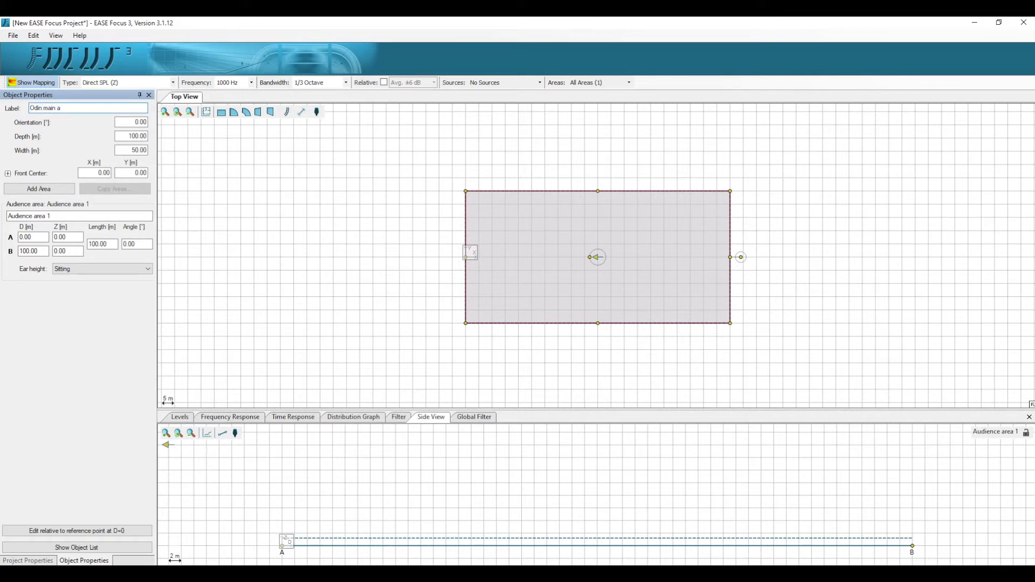
pyautogui.write('Odin main area')
pyautogui.press('Return')
# - Set the audience area's depth to 40 m and its width to 25 m
pyautogui.click(128, 136)
pyautogui.write('40')
pyautogui.press('Return')
pyautogui.moveTo(116, 150); pyautogui.dragTo(157, 147)
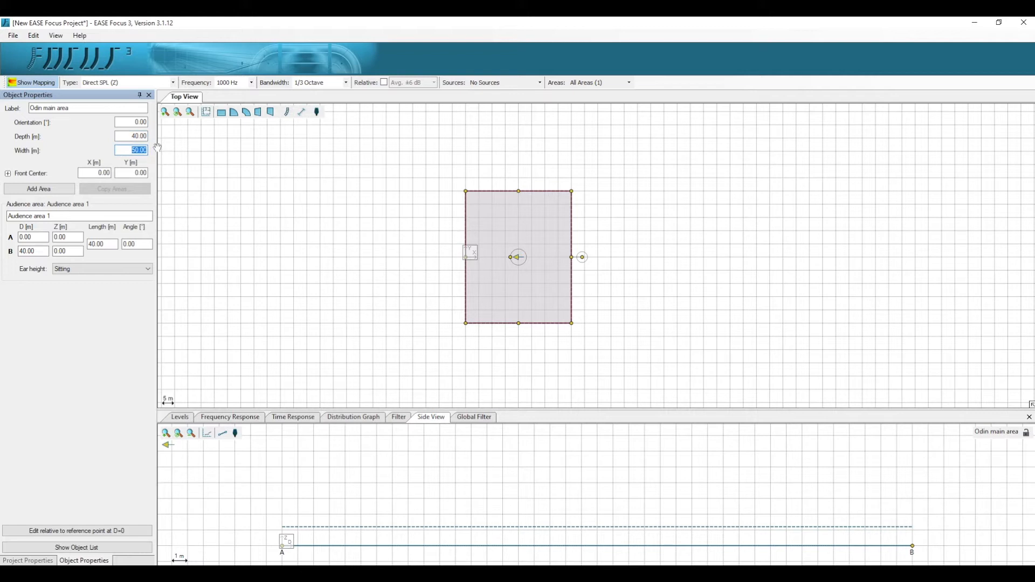
pyautogui.write('25')
pyautogui.press('Return')
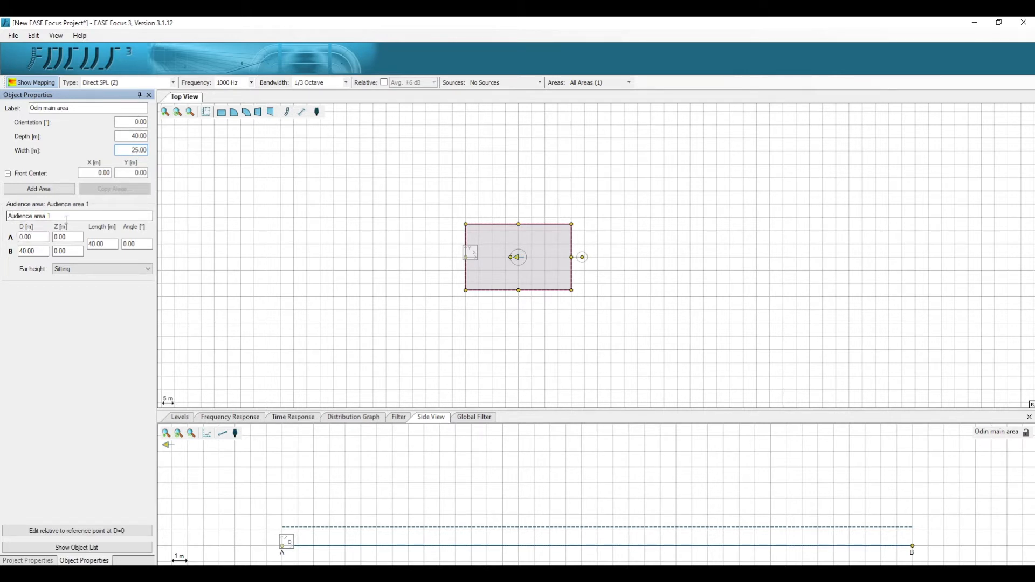
# - Rename the listening surface inside the main area as "Listen area 1" and set its ear height to Standing
pyautogui.moveTo(50, 218); pyautogui.dragTo(8, 216)
pyautogui.write('L')
pyautogui.press('Return')
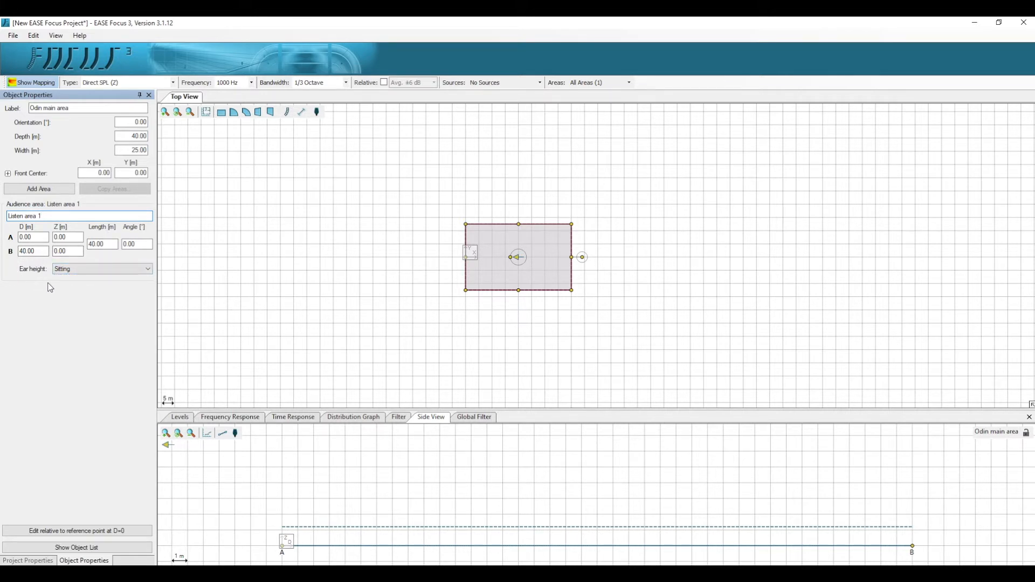
pyautogui.click(77, 271)
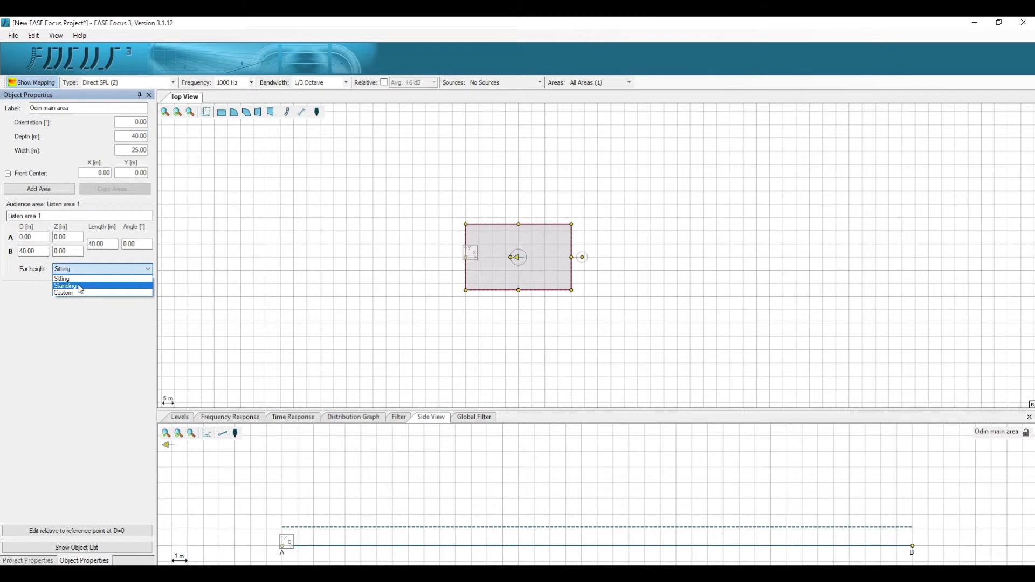
pyautogui.click(79, 289)
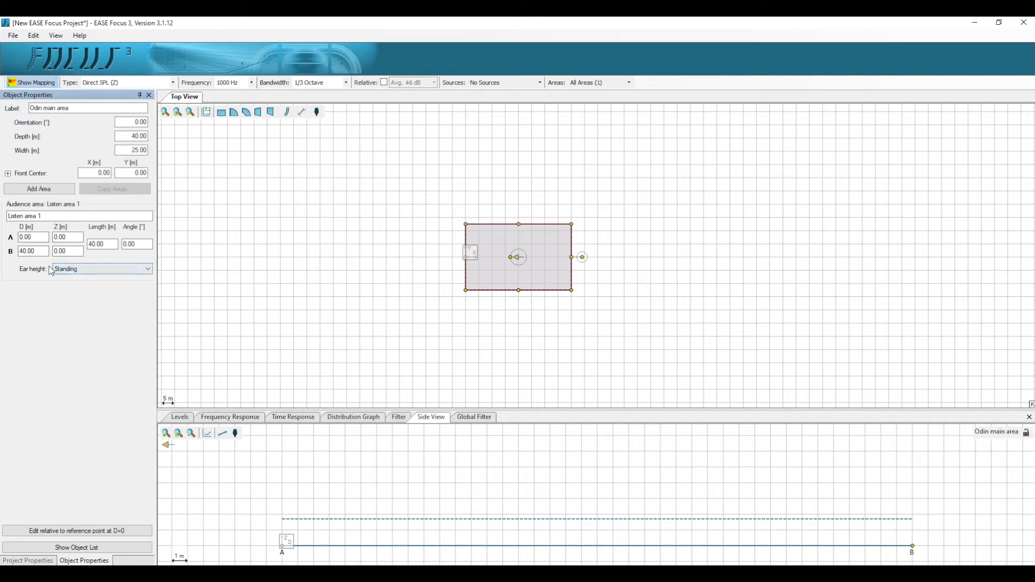
# - Insert an ODIN Audiosystems T-8A sound source inside the audience area at about X 4 m, Y 10 m
pyautogui.click(166, 117)
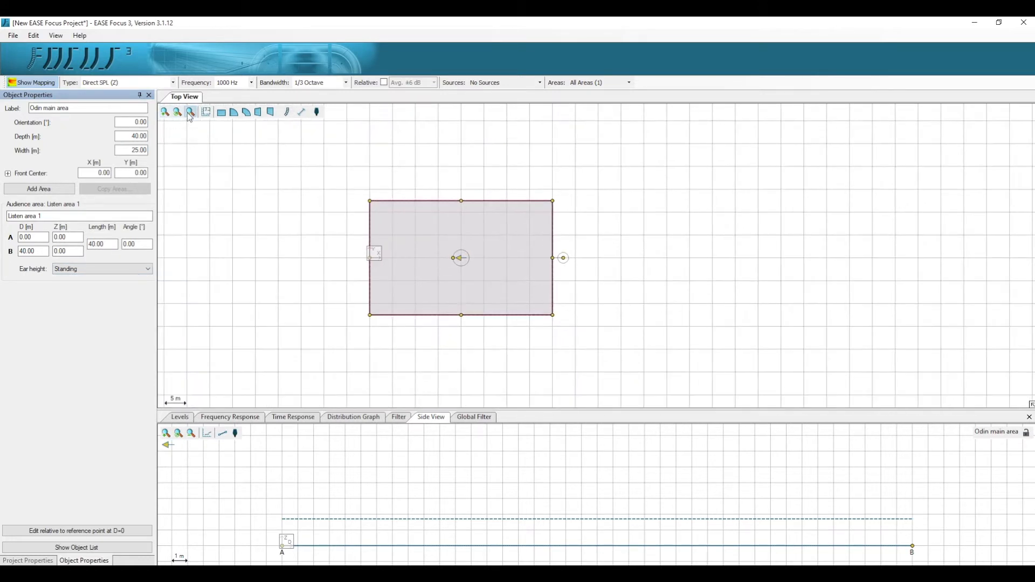
pyautogui.click(191, 114)
pyautogui.click(179, 115)
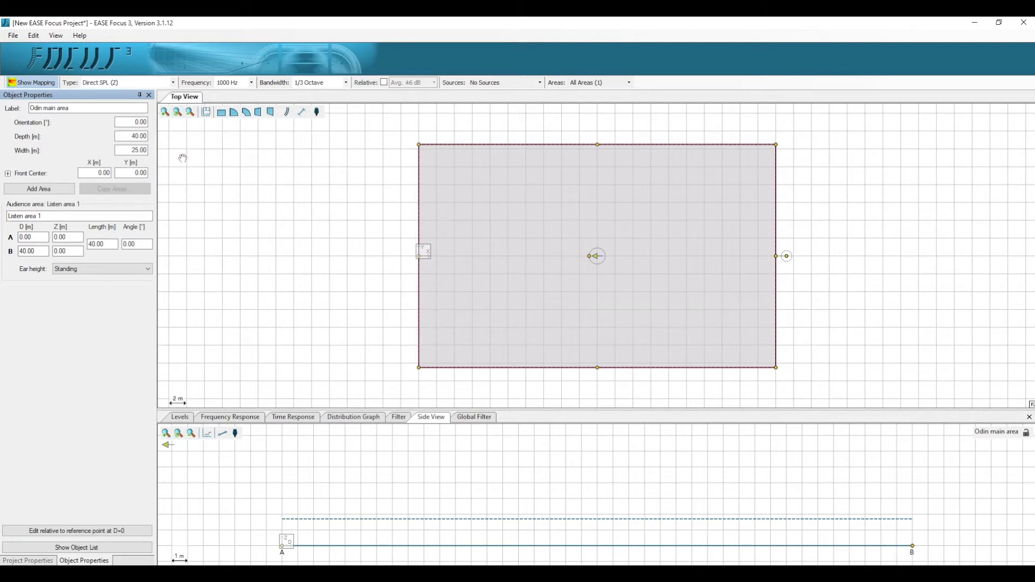
pyautogui.click(287, 112)
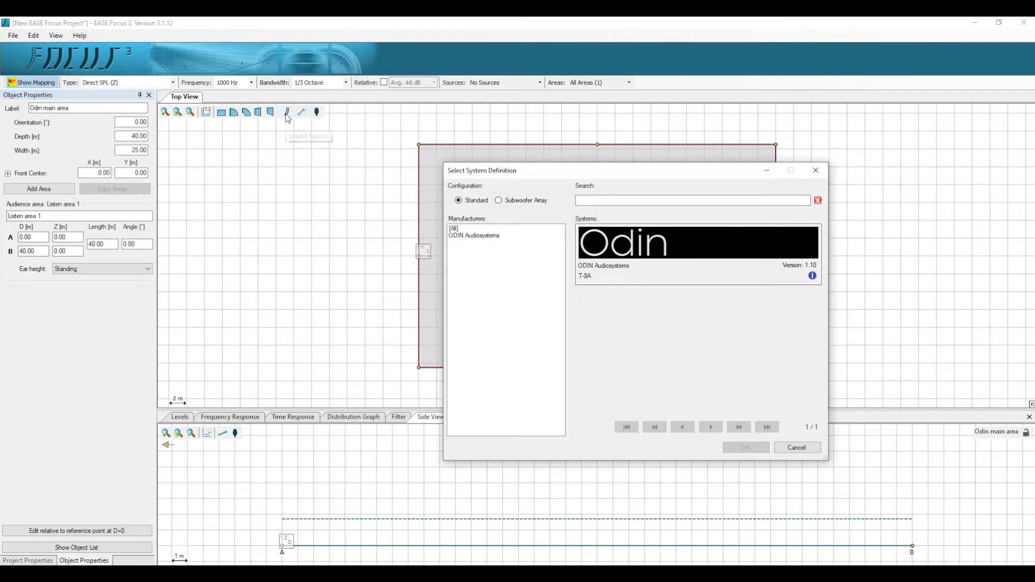
pyautogui.click(624, 247)
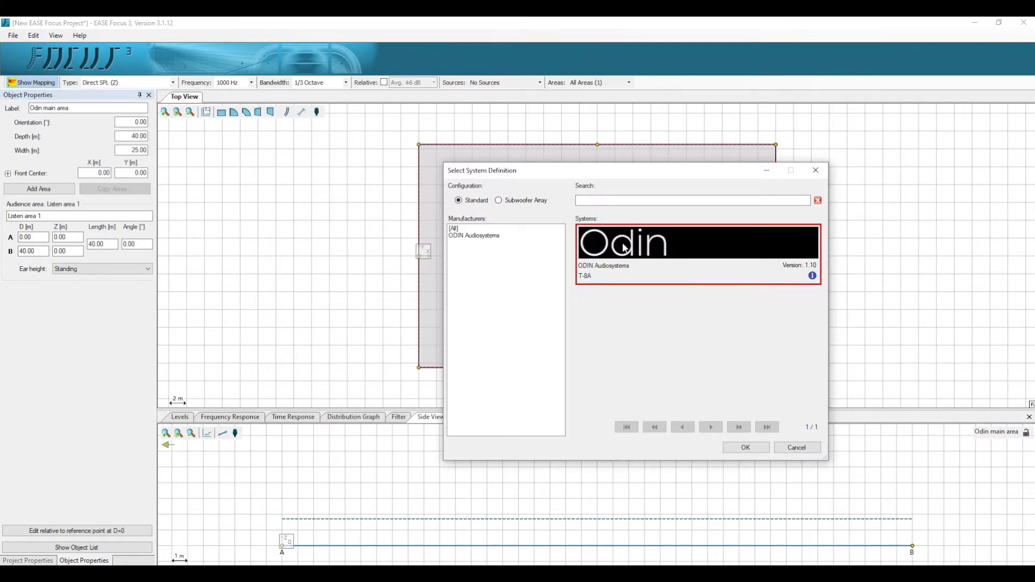
pyautogui.click(754, 450)
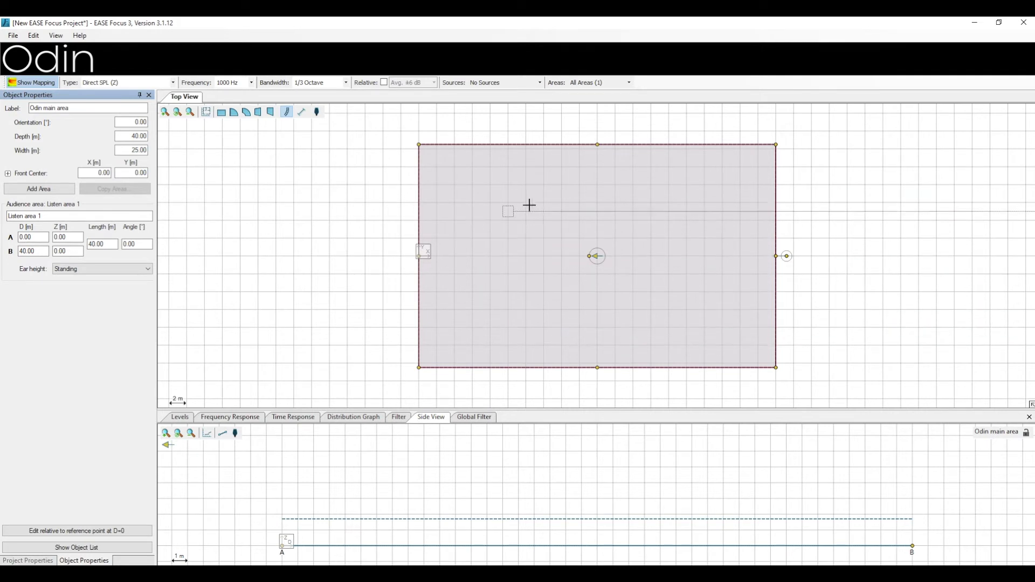
pyautogui.click(456, 167)
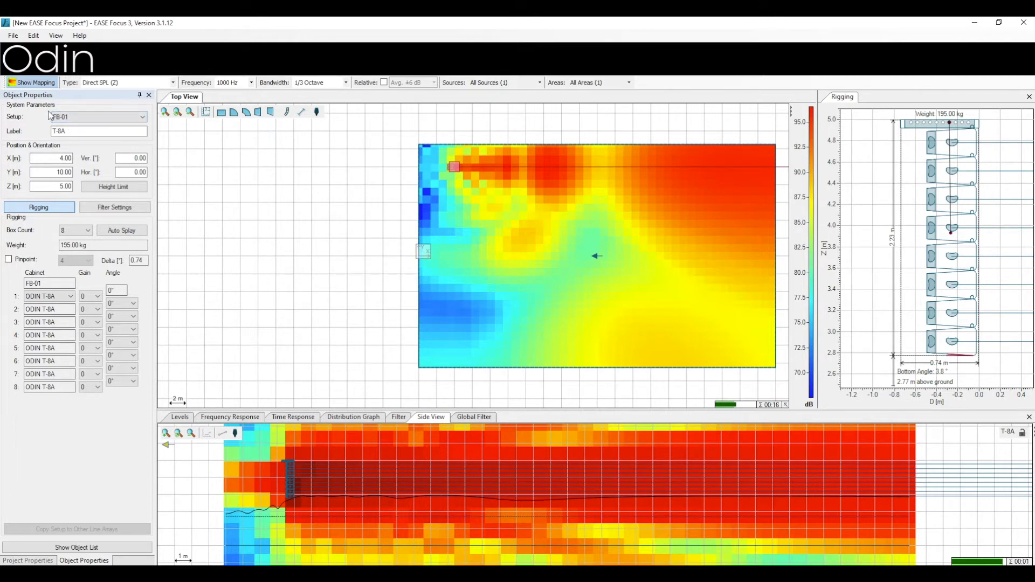
# - Try the FB-02, FB-01 GS and Floor setups on the T-8A array, and return the setup to FB-01
pyautogui.click(81, 118)
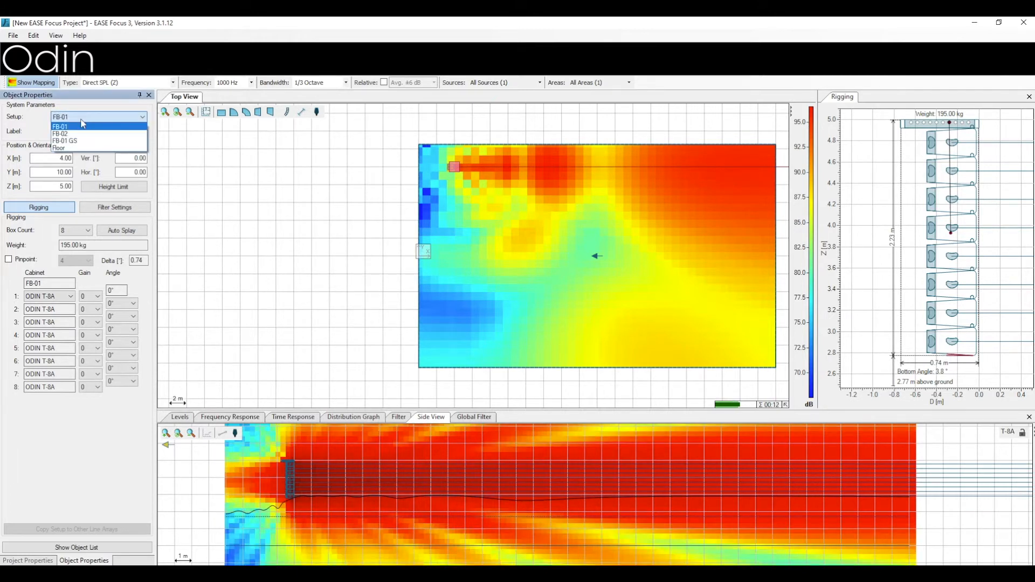
pyautogui.click(86, 134)
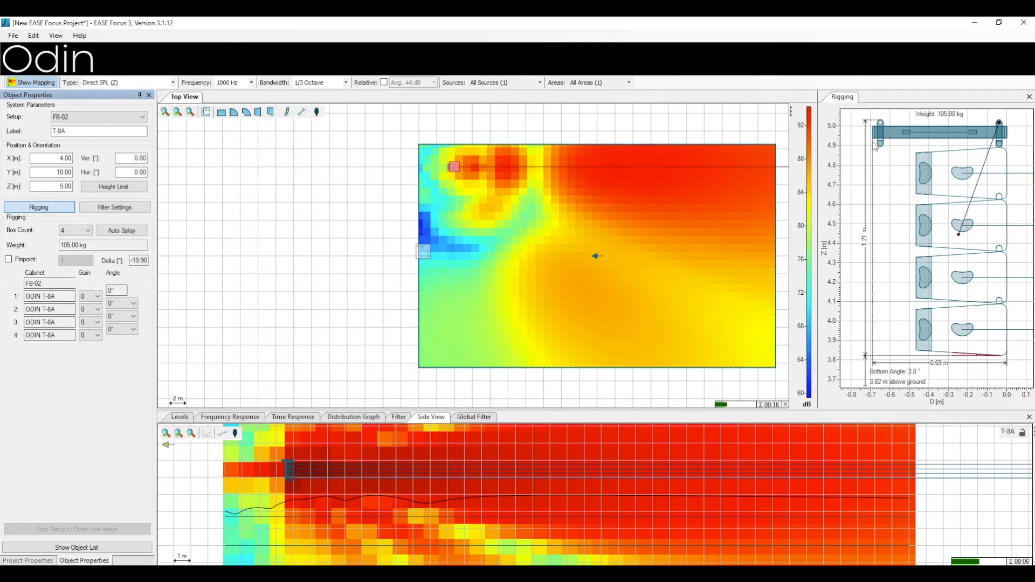
pyautogui.click(126, 117)
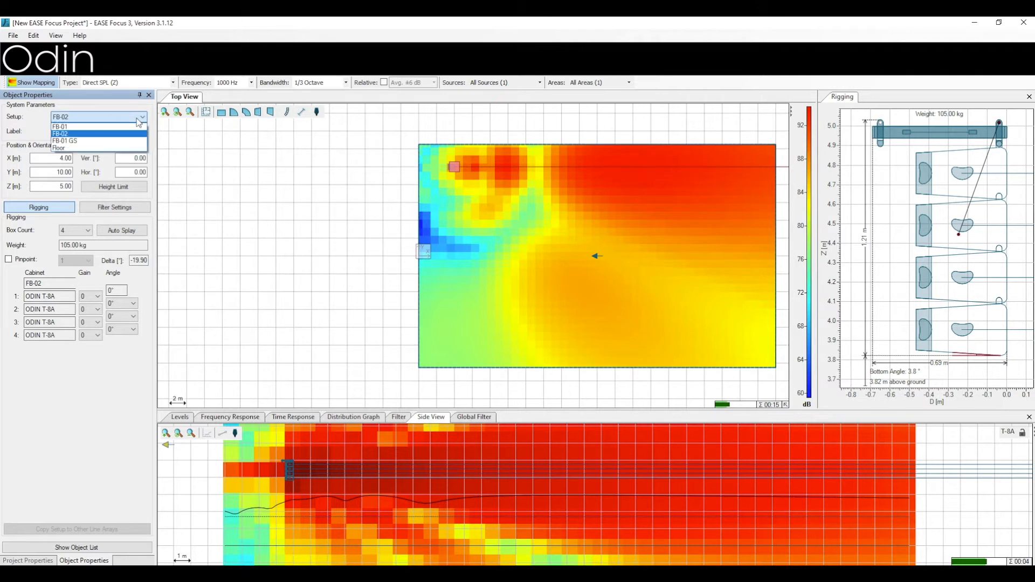
pyautogui.click(107, 141)
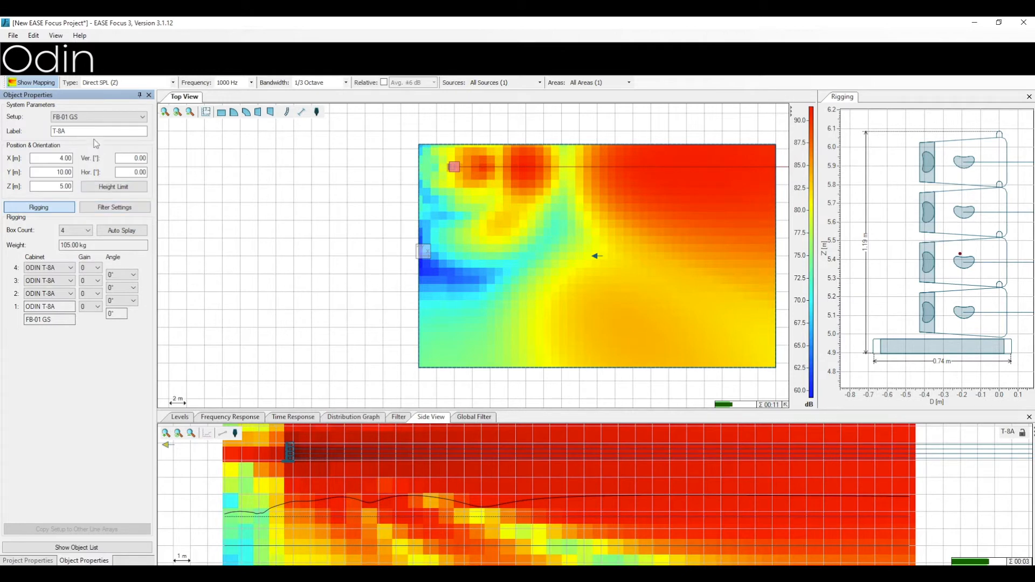
pyautogui.click(93, 119)
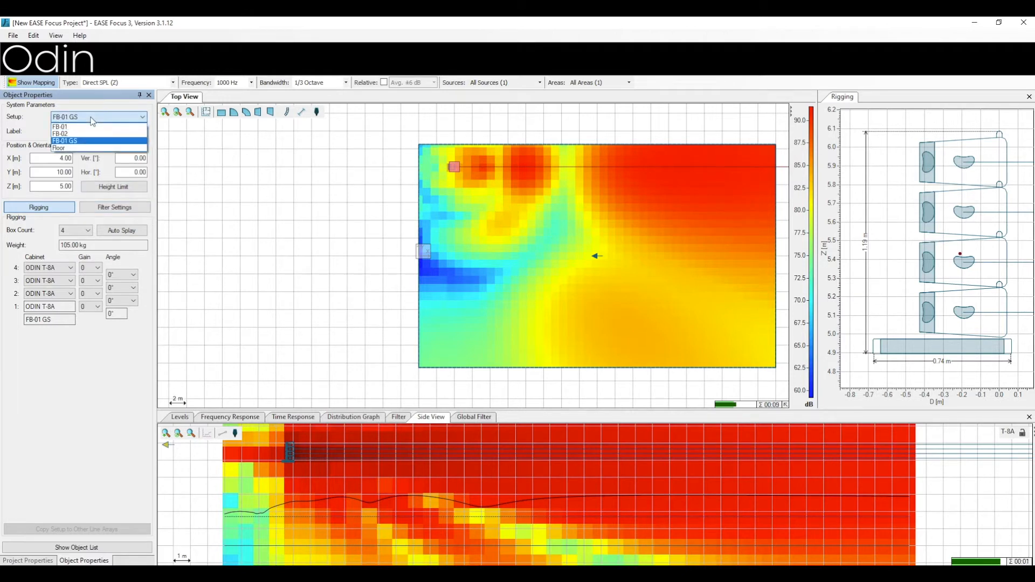
pyautogui.click(82, 148)
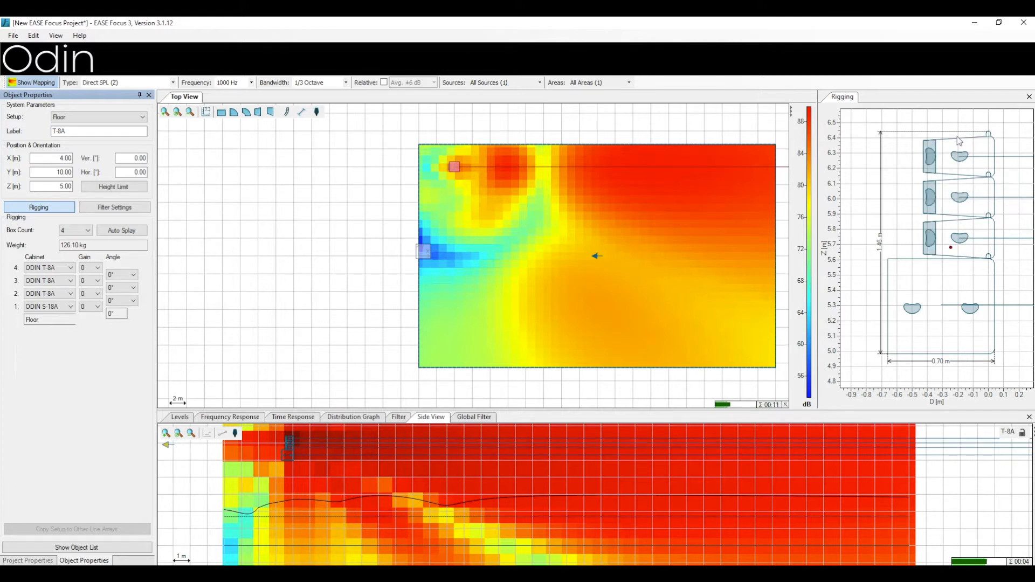
pyautogui.click(67, 120)
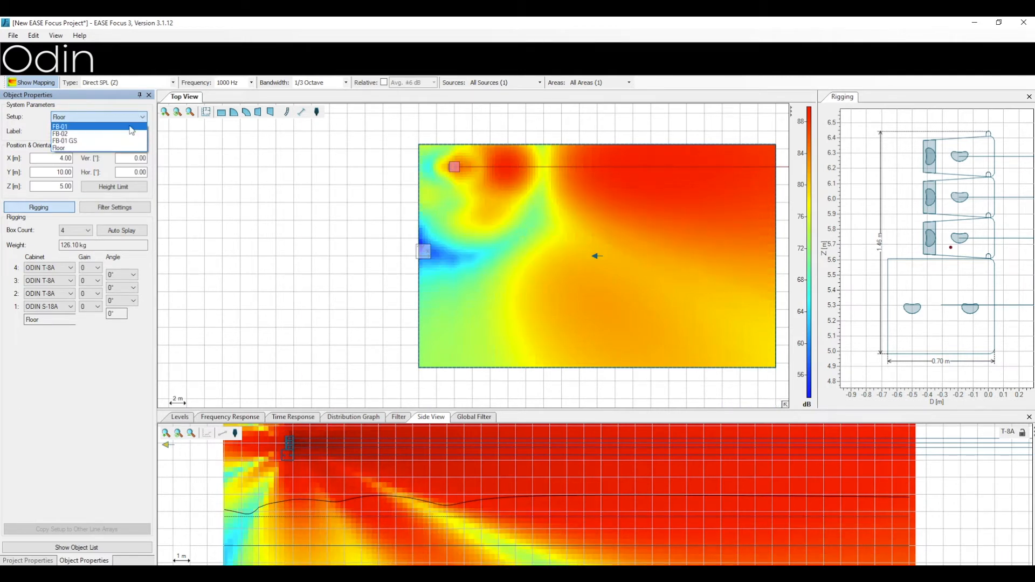
pyautogui.click(131, 127)
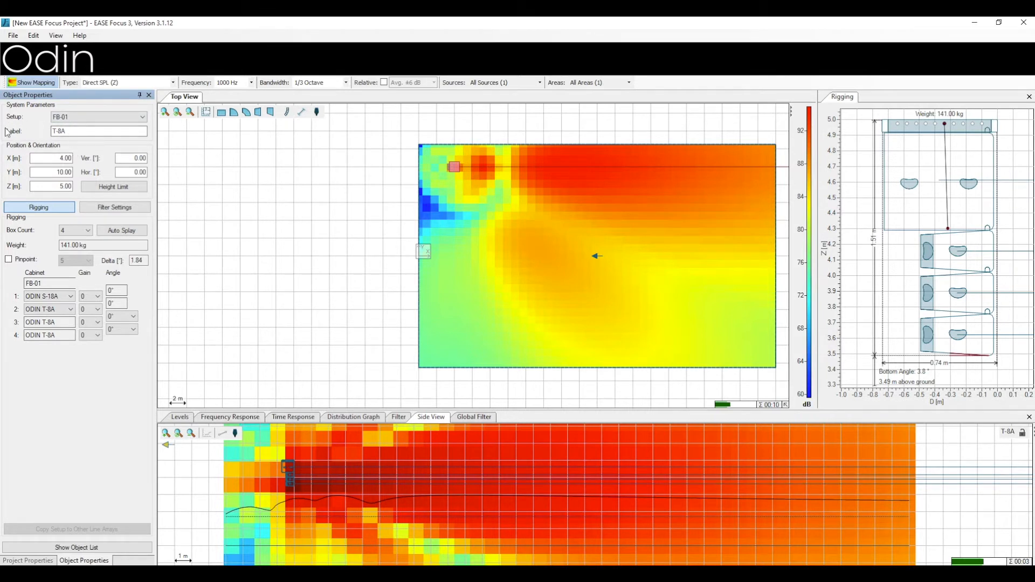
# - Label the array "T-8A Right" and set its Z height to 5.50 m
pyautogui.click(76, 132)
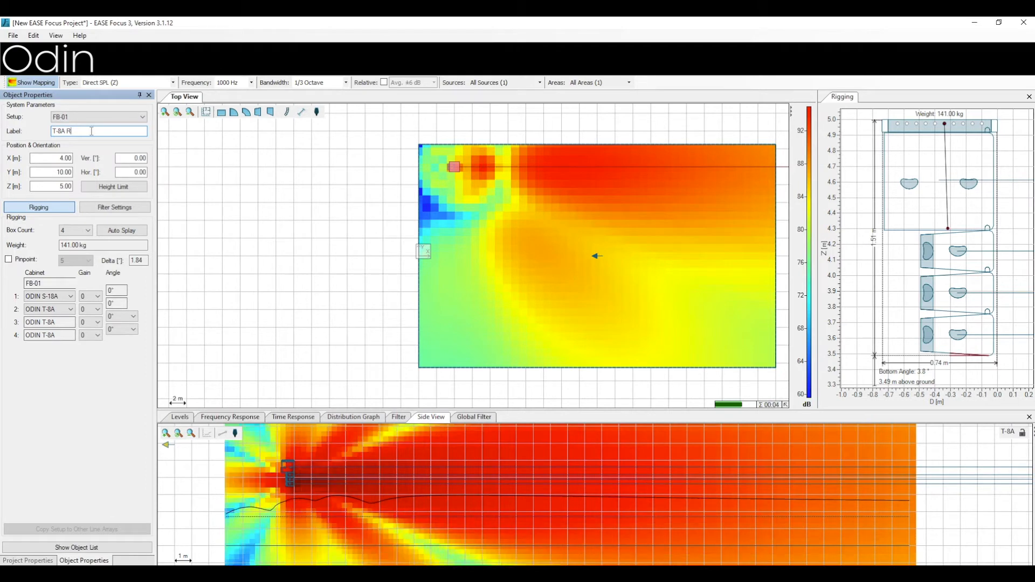
pyautogui.press('Return')
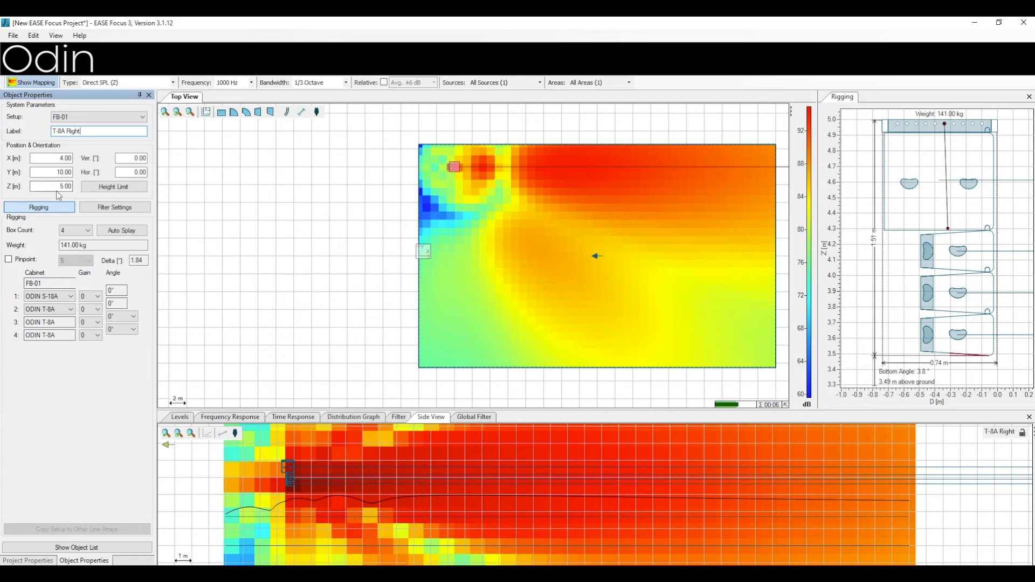
pyautogui.click(58, 183)
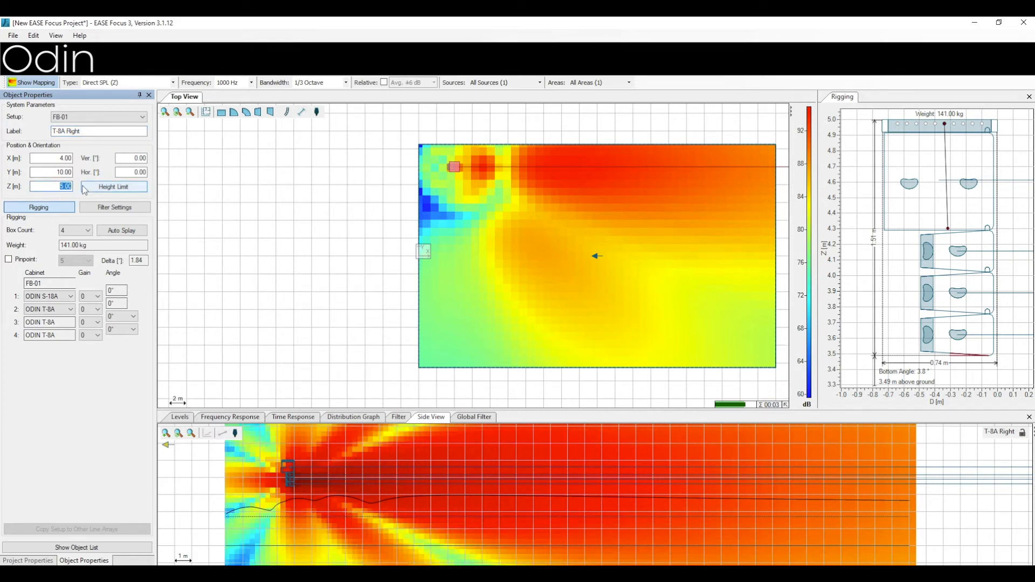
pyautogui.write('5,50')
pyautogui.press('Return')
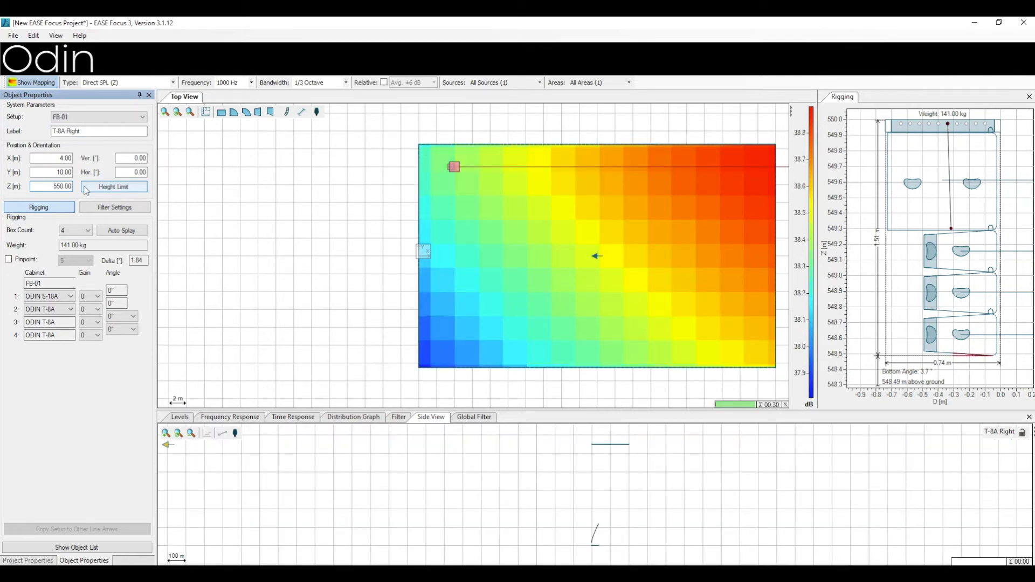
pyautogui.click(62, 186)
pyautogui.write('5')
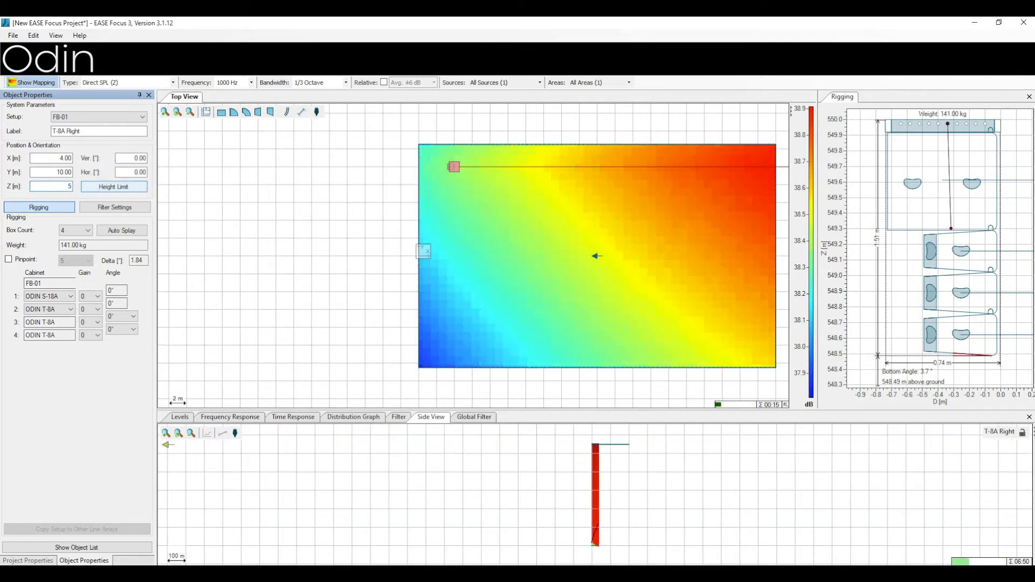
pyautogui.write('.5')
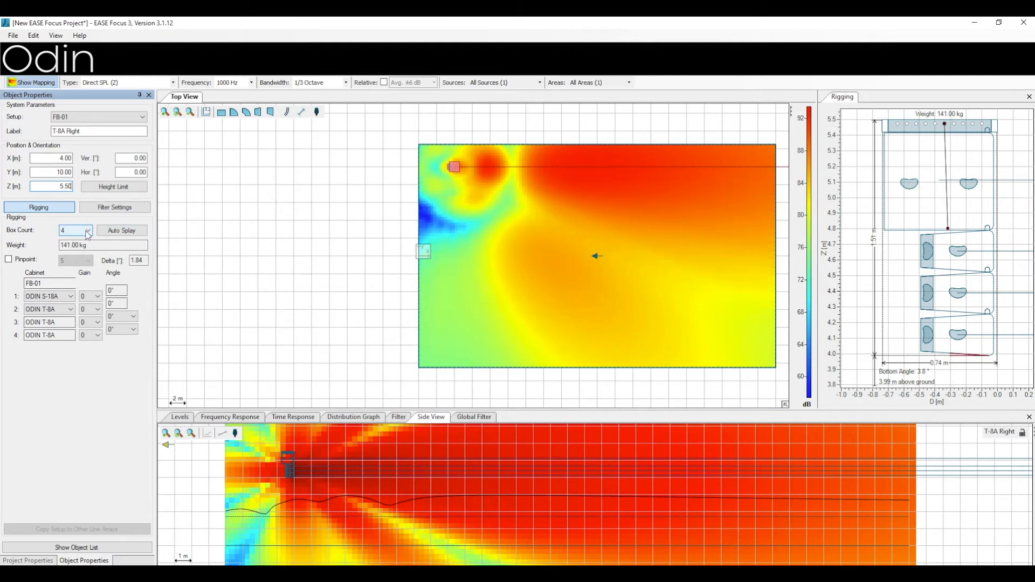
# - Set the T-8A Right array to 8 boxes and try an ODIN T-8A as its first cabinet before returning it to ODIN S-18A
pyautogui.click(88, 230)
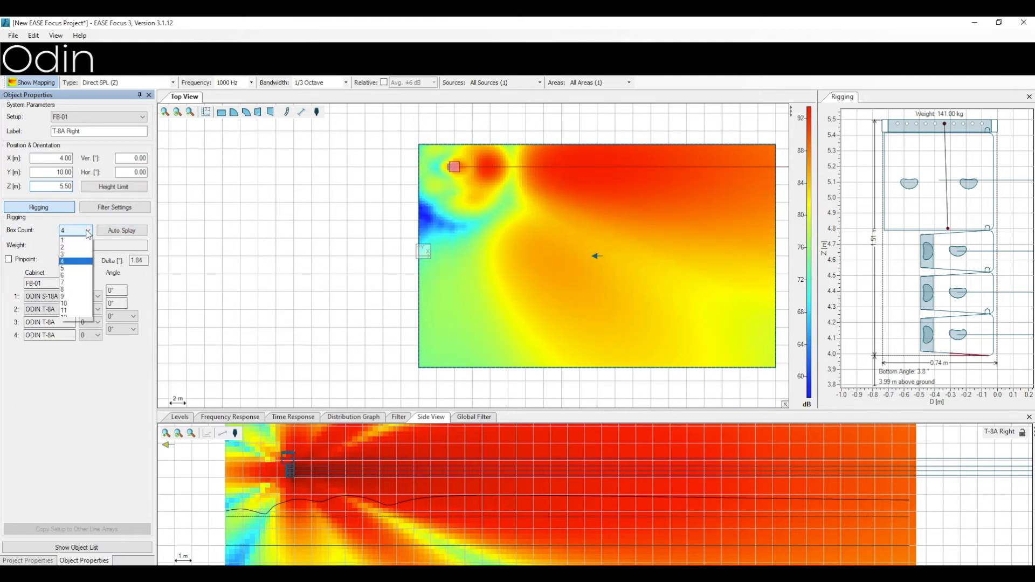
pyautogui.click(79, 289)
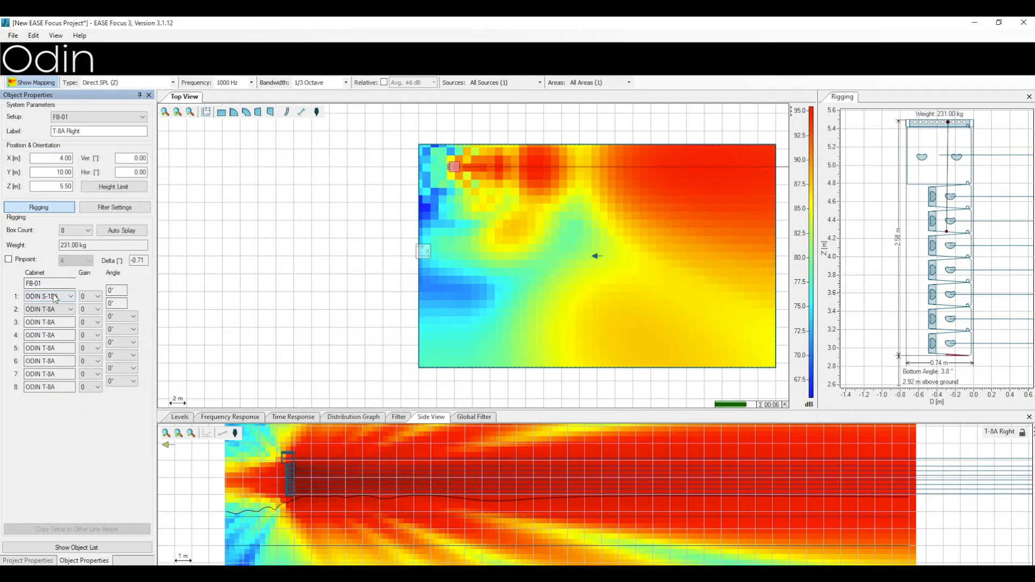
pyautogui.click(73, 297)
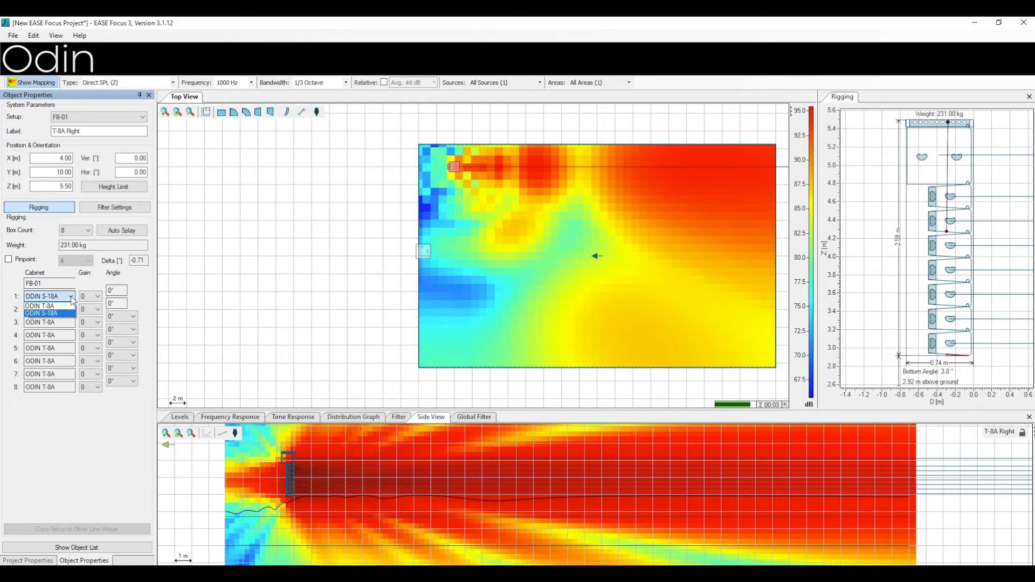
pyautogui.click(63, 305)
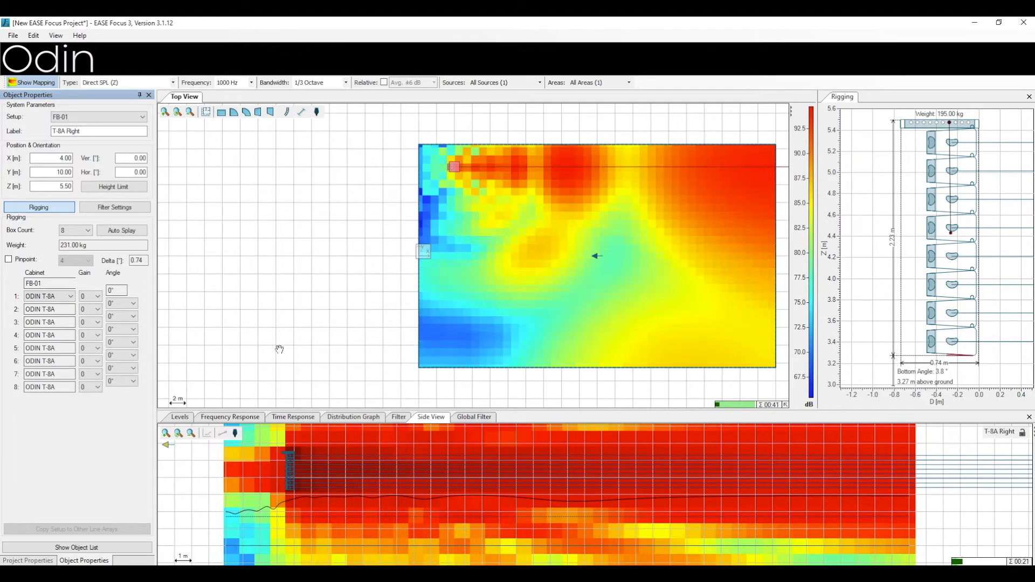
pyautogui.click(64, 298)
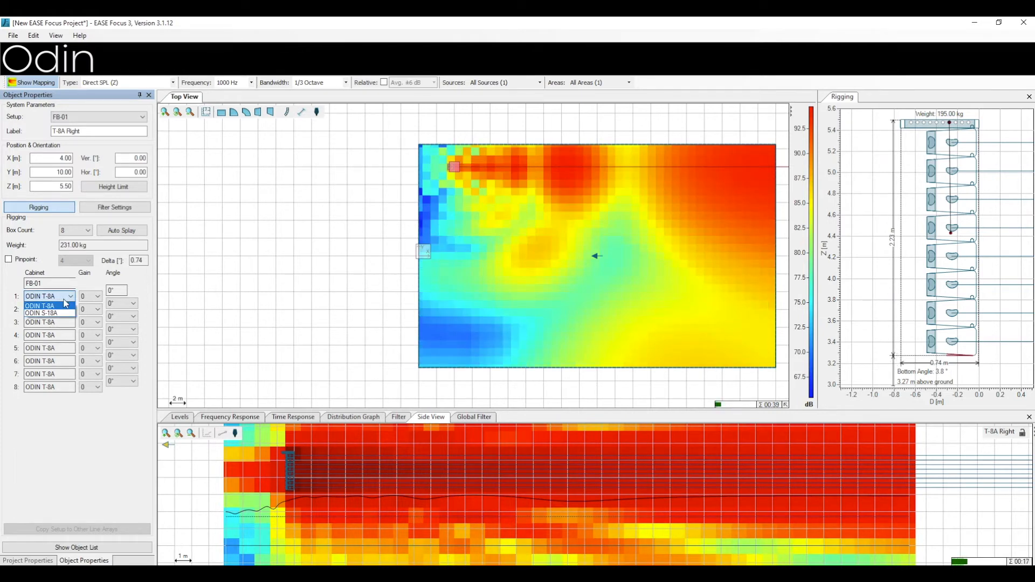
pyautogui.click(63, 312)
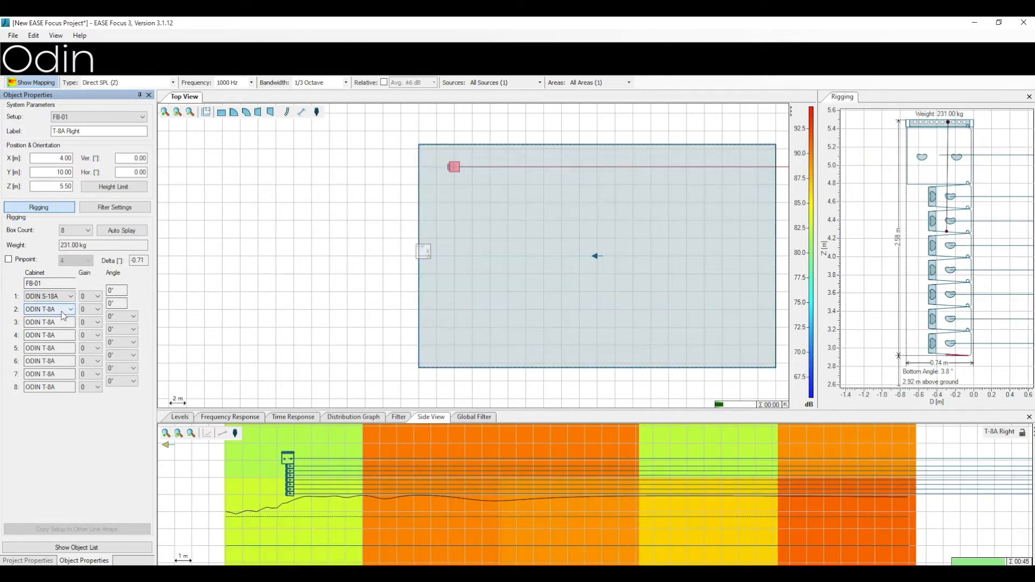
# - Change the second cabinet of the T-8A Right array to ODIN S-18A and set the box count to 9
pyautogui.click(63, 311)
pyautogui.click(63, 317)
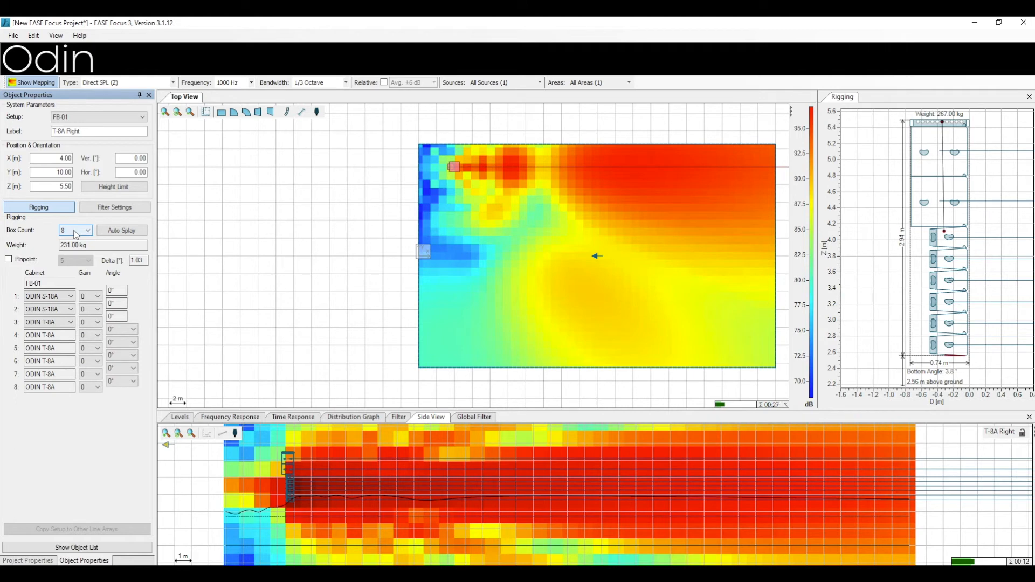
pyautogui.click(75, 230)
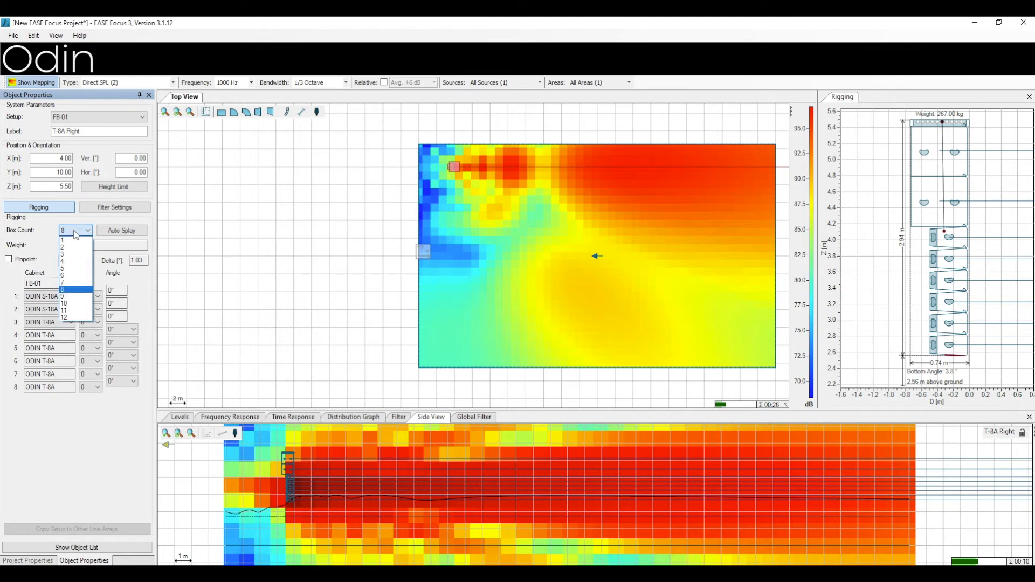
pyautogui.click(71, 298)
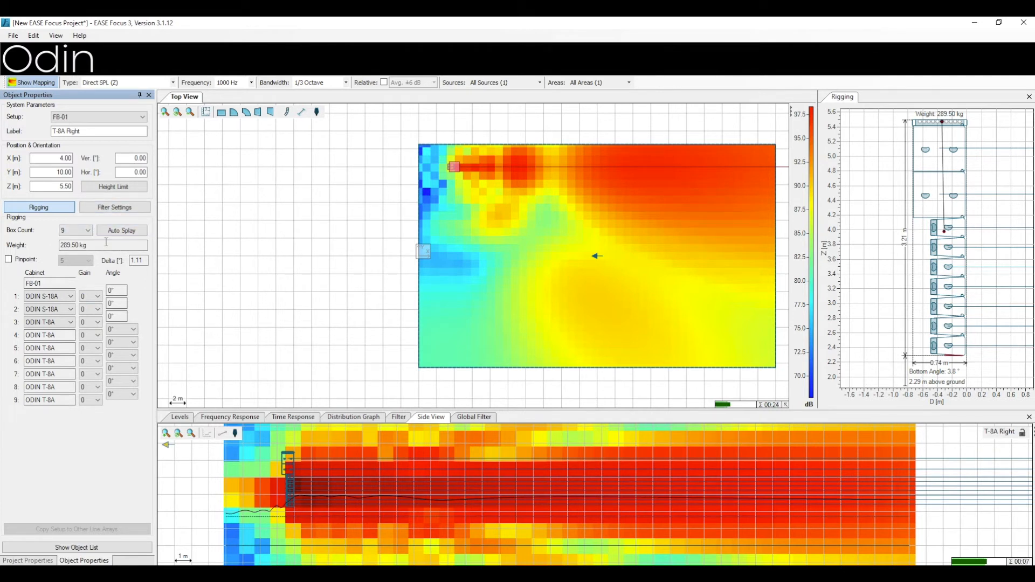
# - Run Auto Splay on boxes 1 to 9 with the Conventional strategy, targeting Listen area 1 in the Odin main area
pyautogui.click(139, 236)
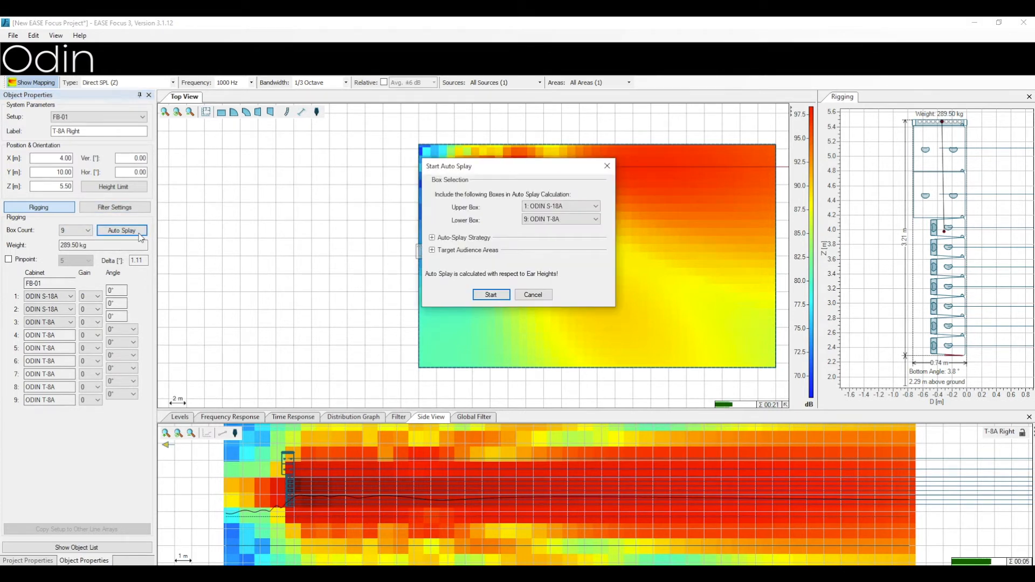
pyautogui.click(432, 239)
pyautogui.click(432, 291)
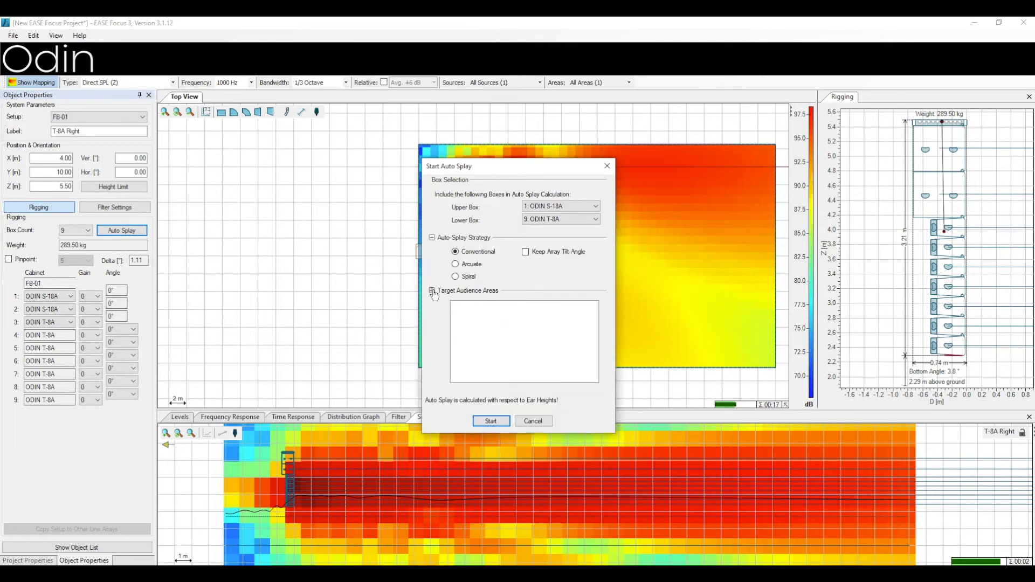
pyautogui.click(592, 207)
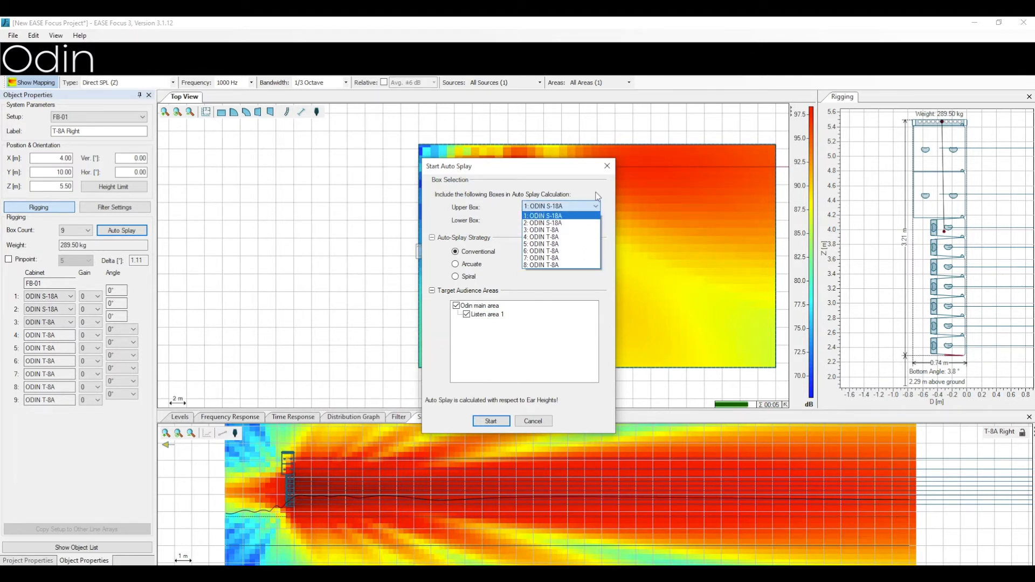
pyautogui.click(597, 197)
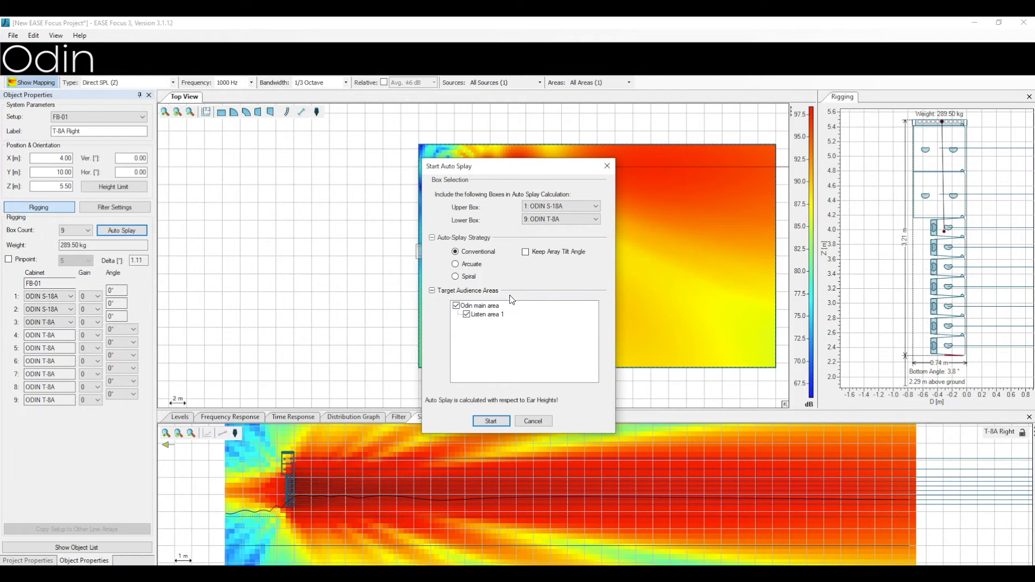
pyautogui.click(490, 421)
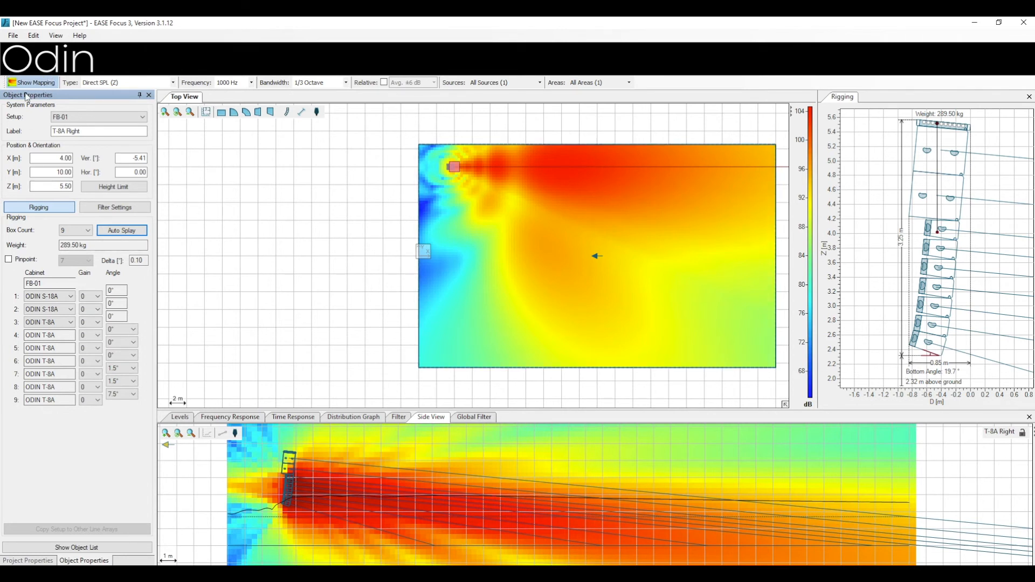
# - Turn off the SPL mapping display
pyautogui.click(50, 83)
pyautogui.click(51, 83)
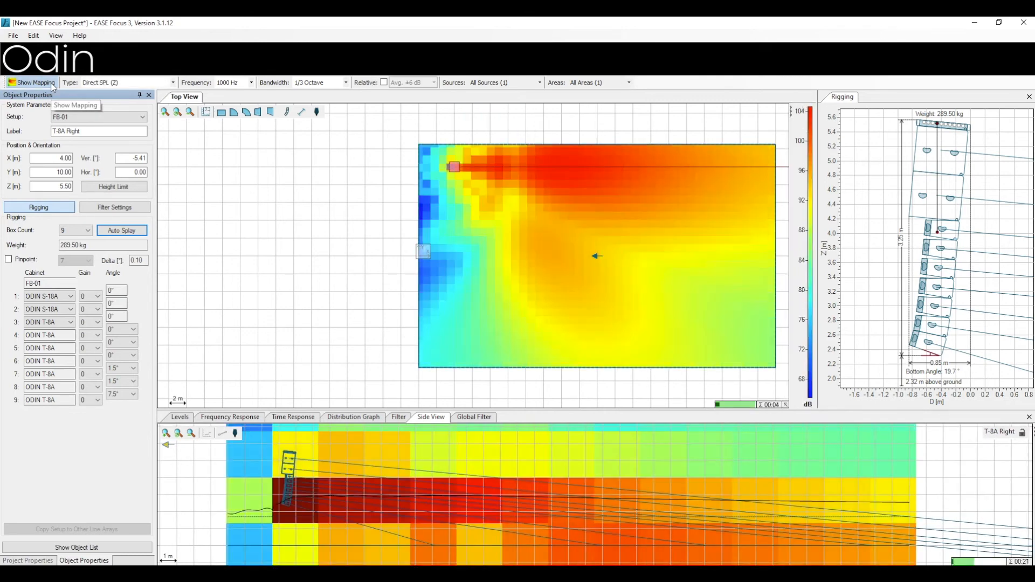
pyautogui.click(50, 83)
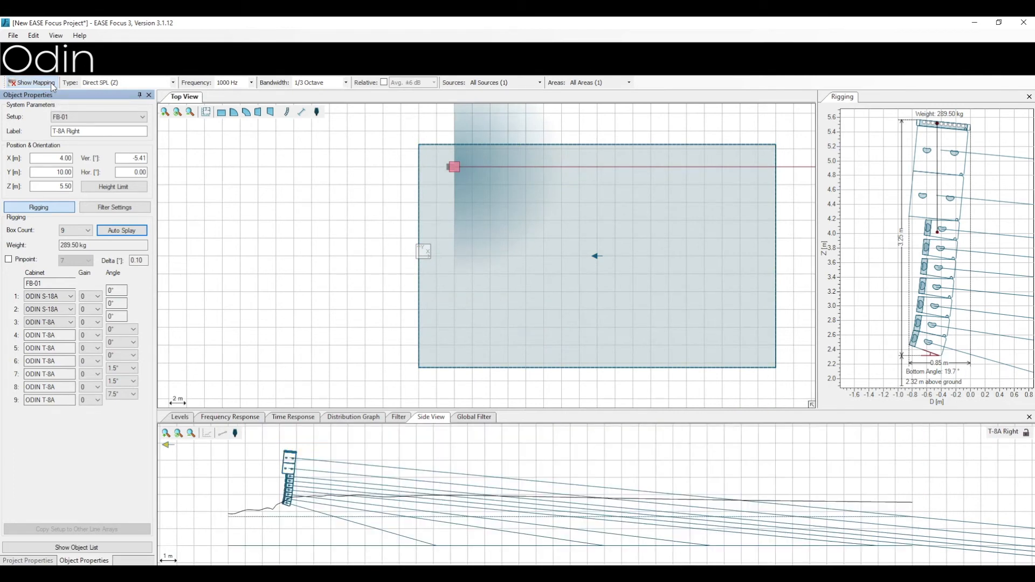
# - Insert a second ODIN Audiosystems T-8A sound source on the audience area's centre line at about X 4 m, Y 0 m
pyautogui.click(282, 113)
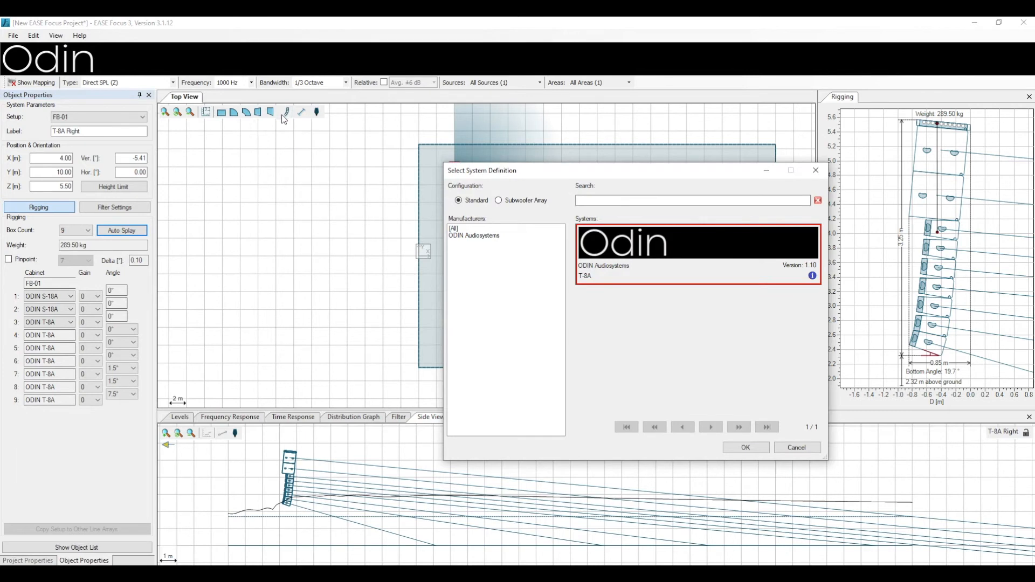
pyautogui.click(485, 236)
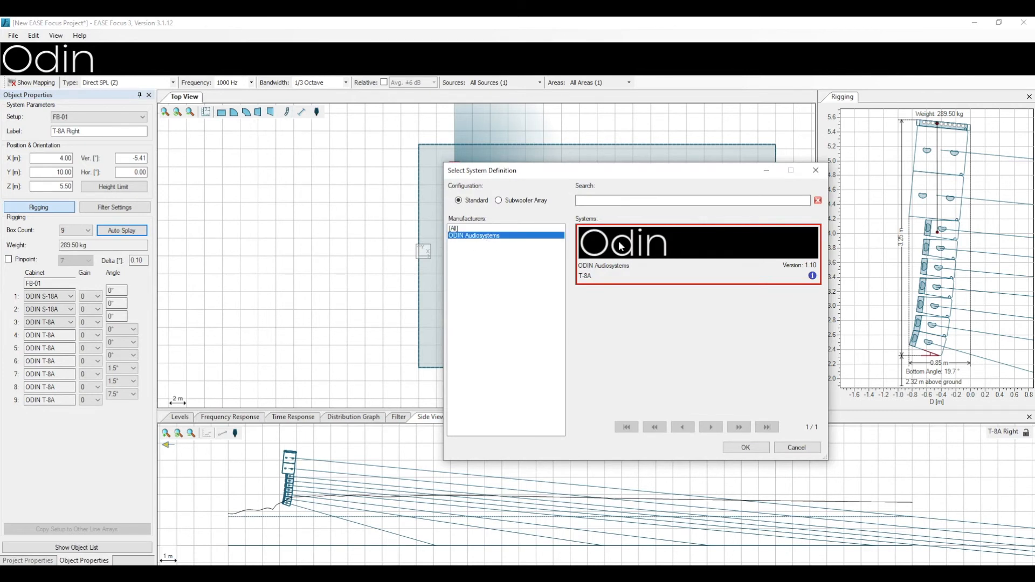
pyautogui.click(764, 453)
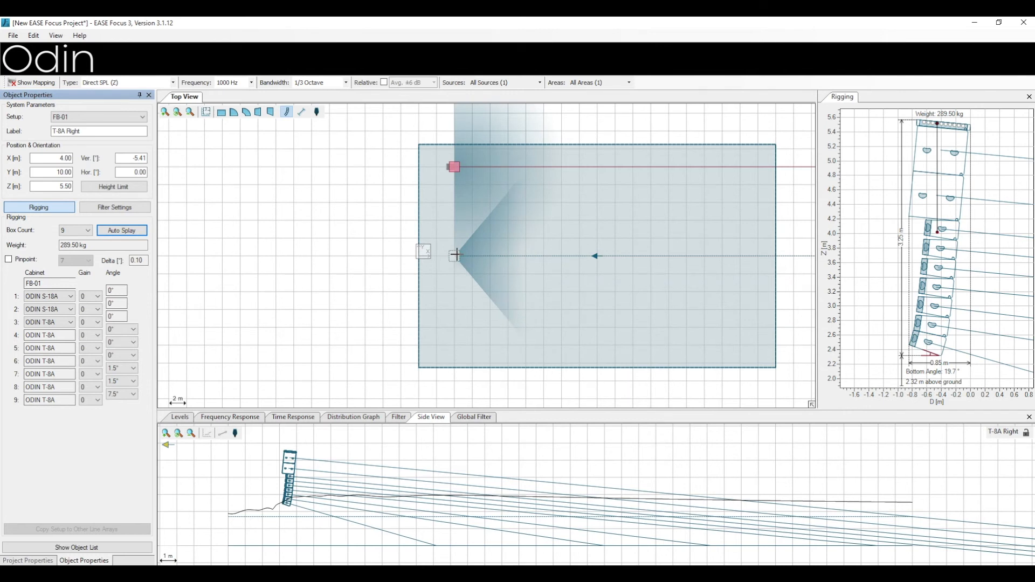
pyautogui.click(456, 255)
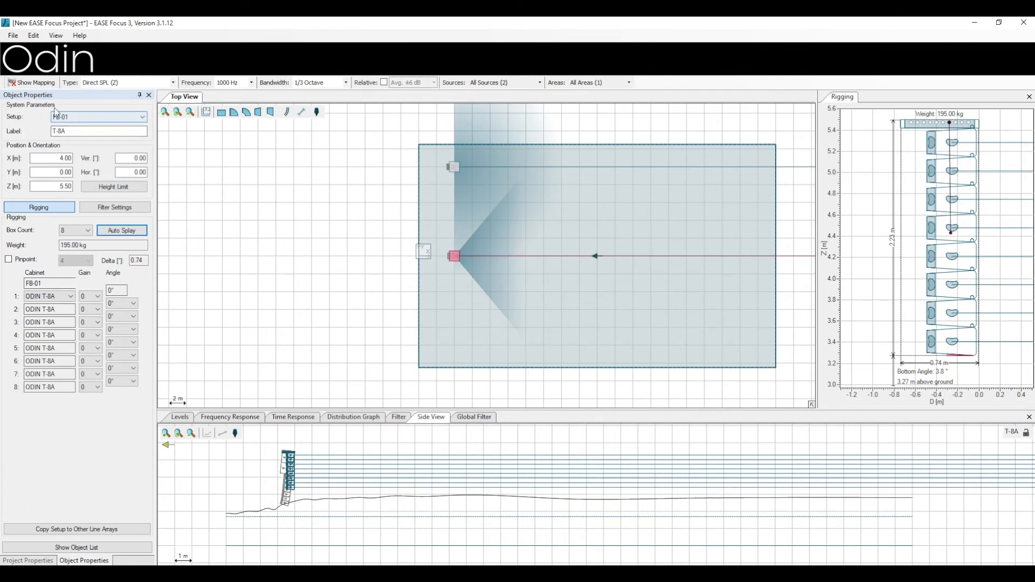
# - Set the new source's setup to Floor and label it "Center sub"
pyautogui.click(79, 118)
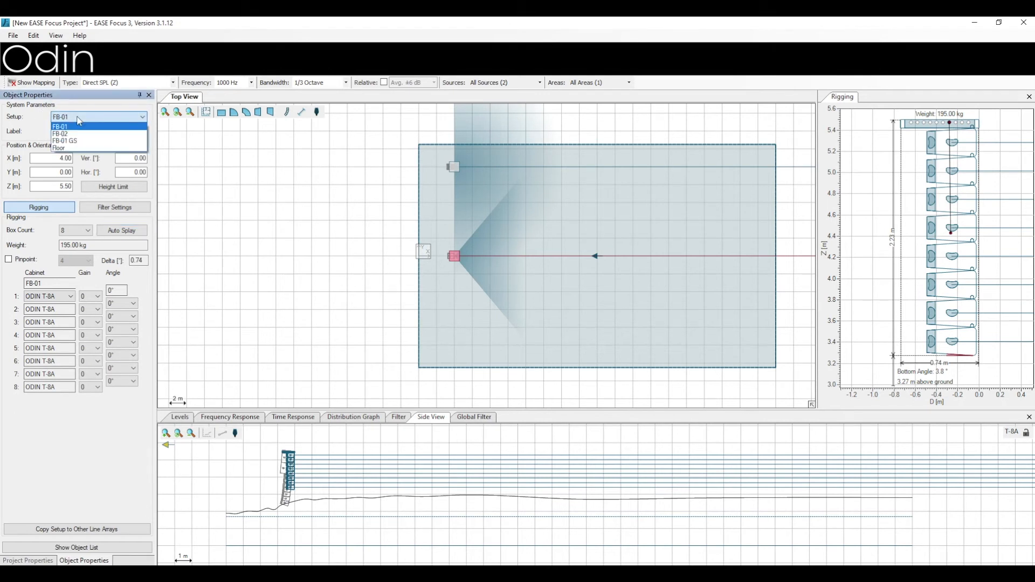
pyautogui.click(84, 148)
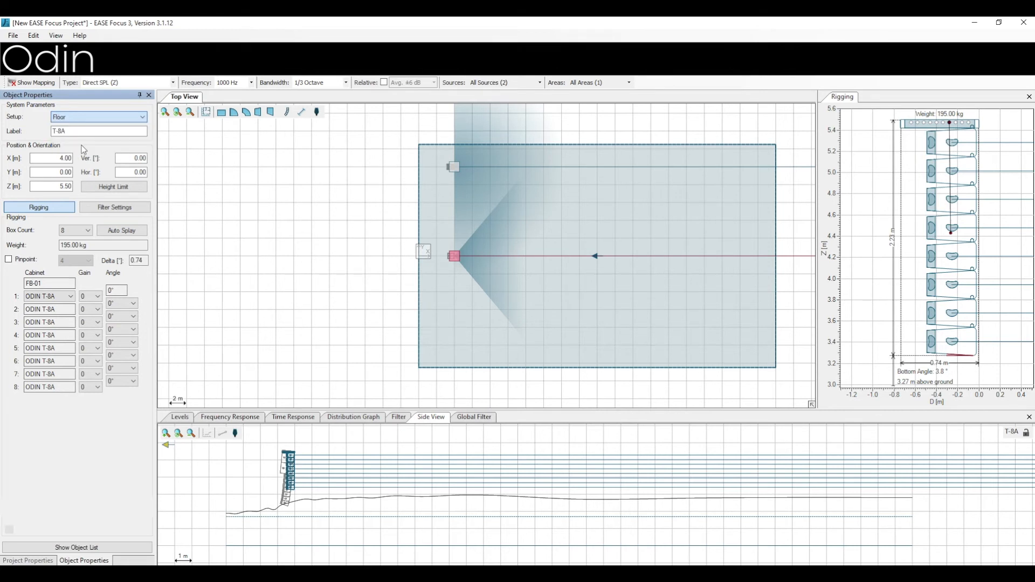
pyautogui.moveTo(47, 133); pyautogui.dragTo(44, 133)
pyautogui.write('Center sub')
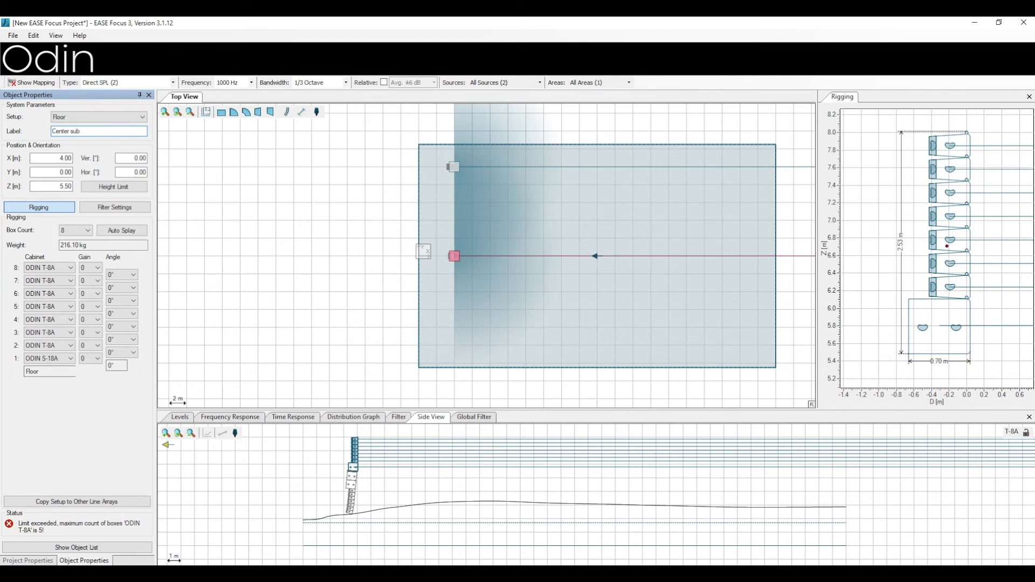
pyautogui.press('Return')
# - Set the Center sub source's Z height to 0 m and its box count to 2
pyautogui.click(52, 186)
pyautogui.write('0')
pyautogui.press('Return')
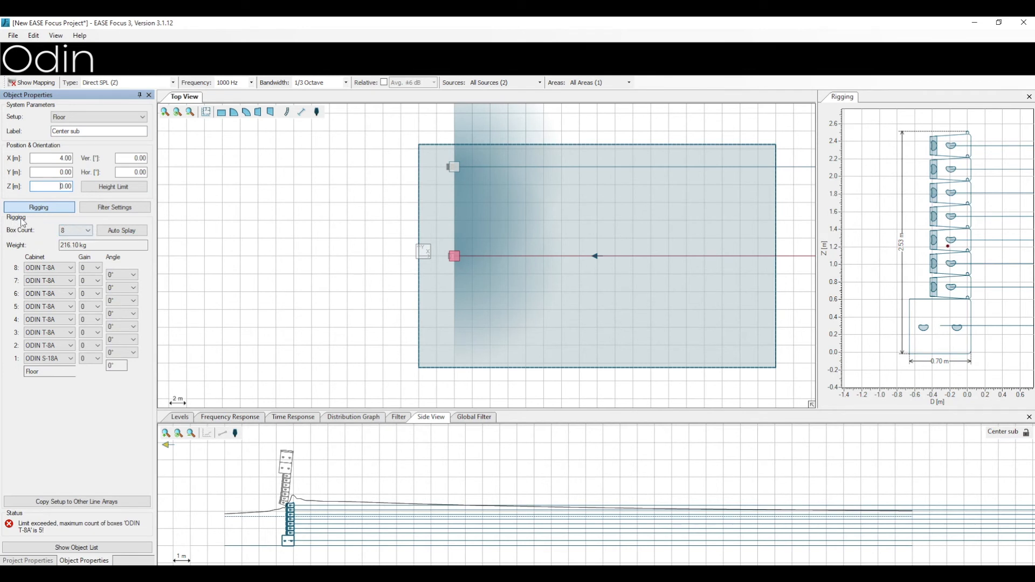
pyautogui.click(88, 231)
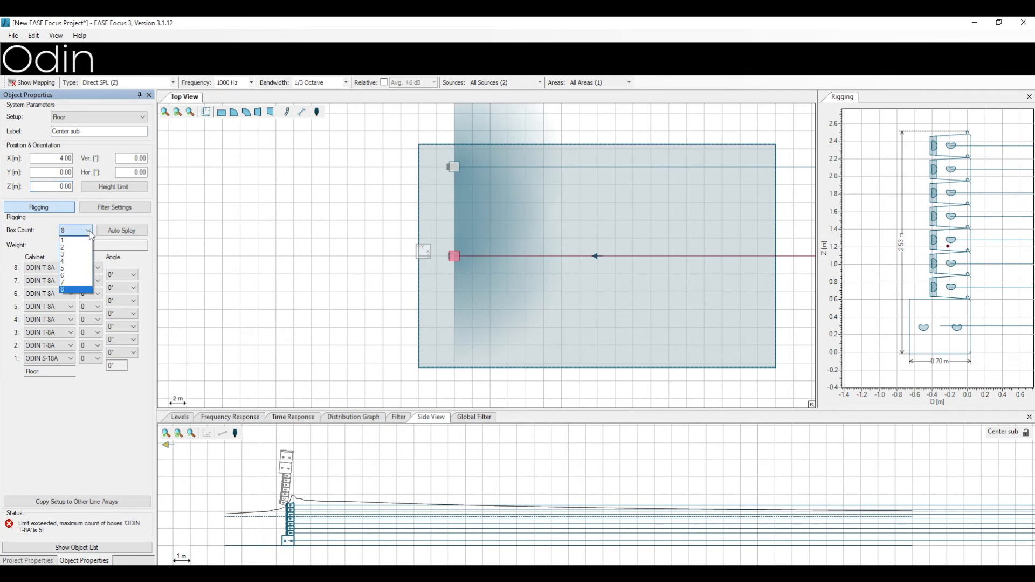
pyautogui.click(81, 247)
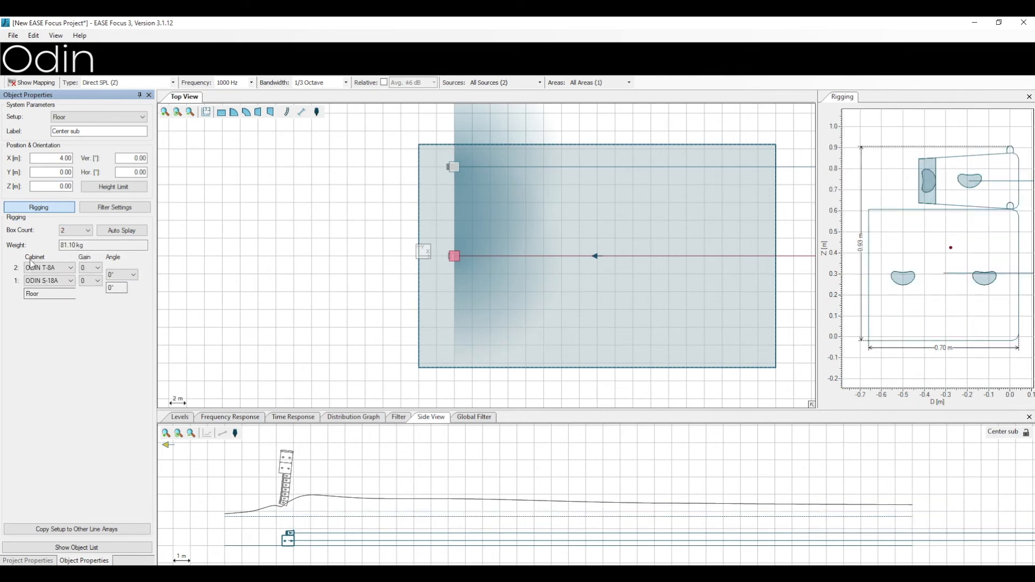
# - Change Center sub's upper cabinet to ODIN S-18A, and switch its floor cabinet to ODIN S-218A
pyautogui.click(72, 269)
pyautogui.click(64, 272)
pyautogui.click(64, 270)
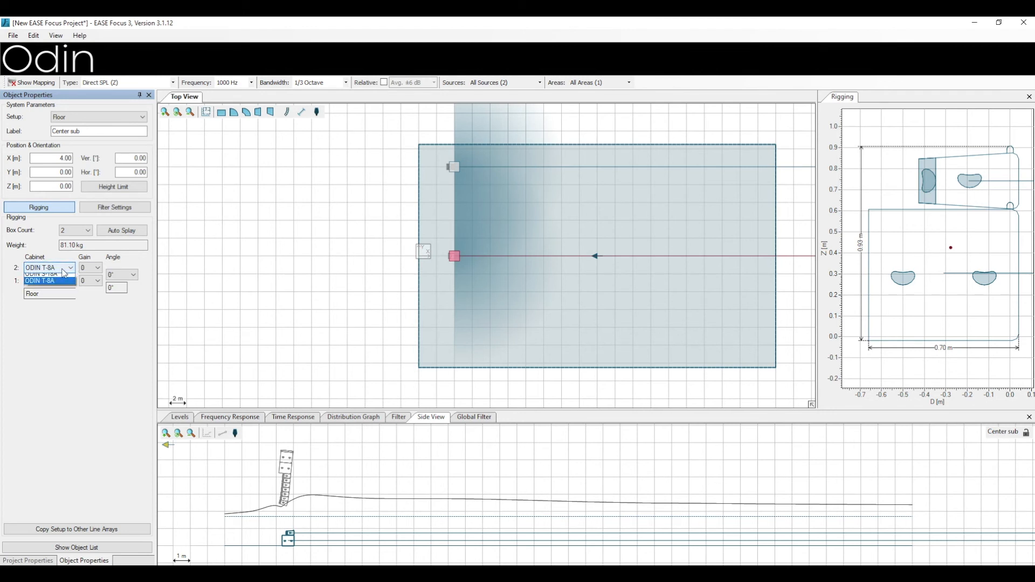
pyautogui.click(62, 278)
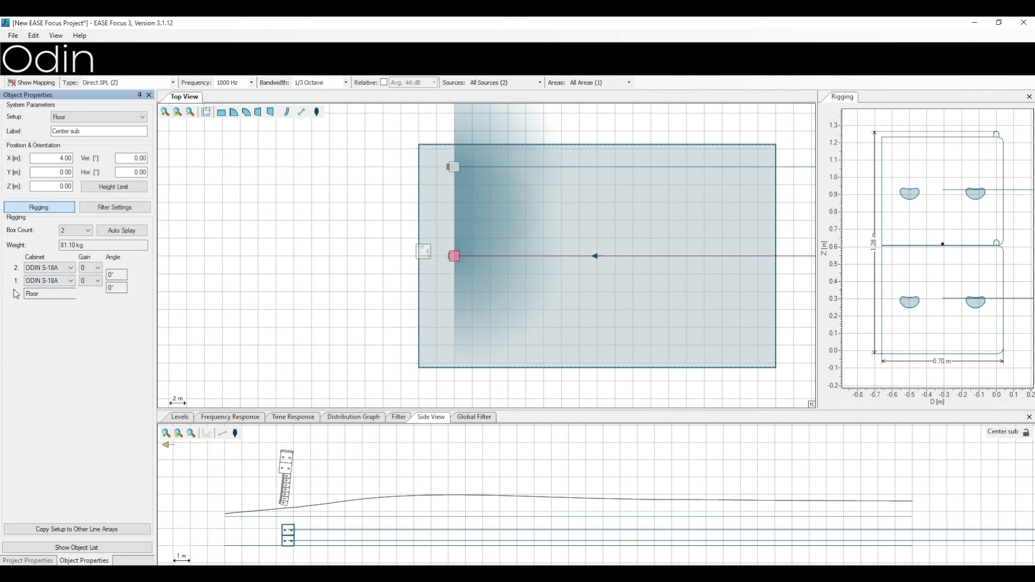
pyautogui.click(71, 281)
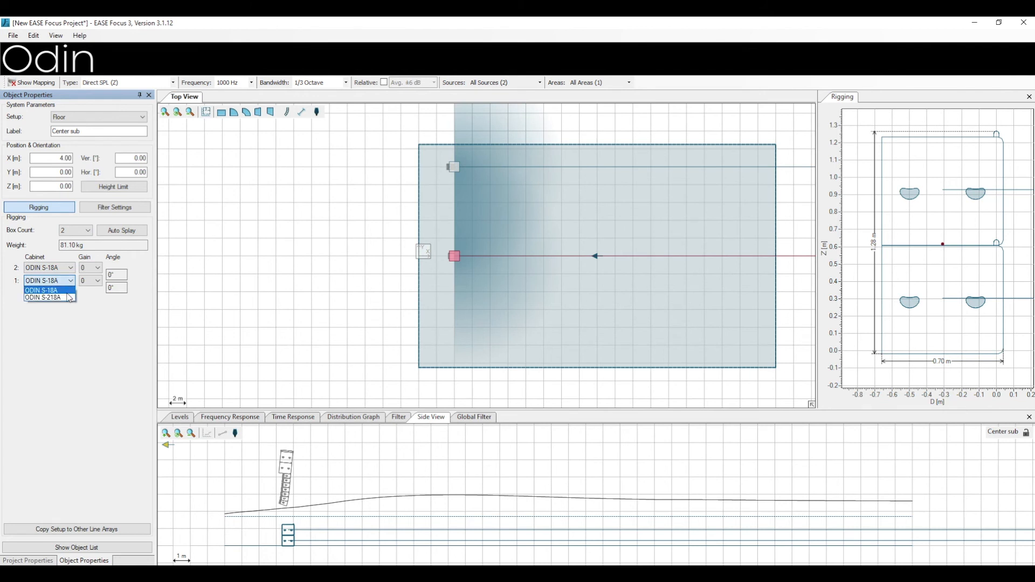
pyautogui.click(69, 297)
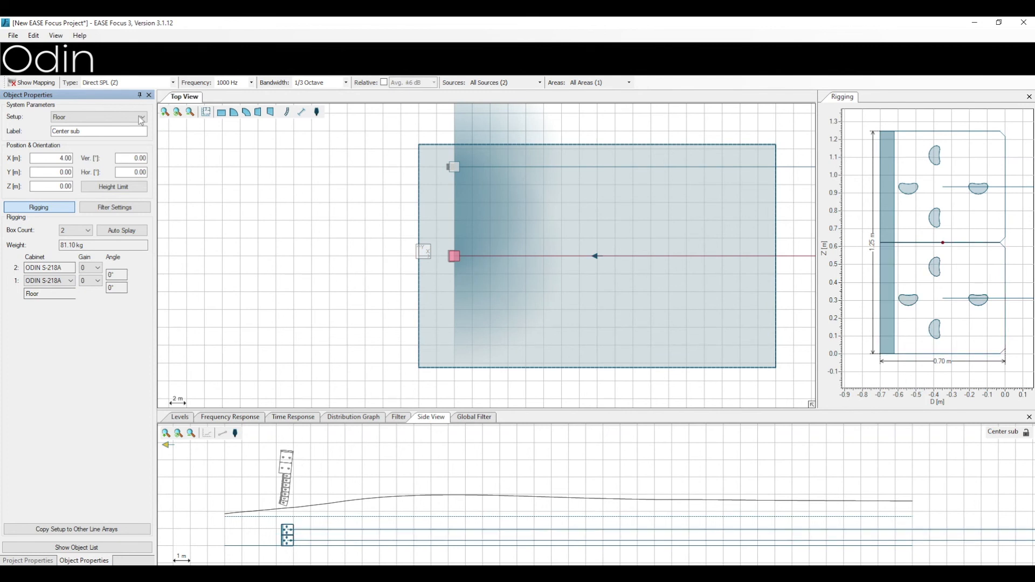
# - Turn on the SPL mapping with T-8A Right excluded from the active sources, and select Center sub in the plan
pyautogui.click(14, 83)
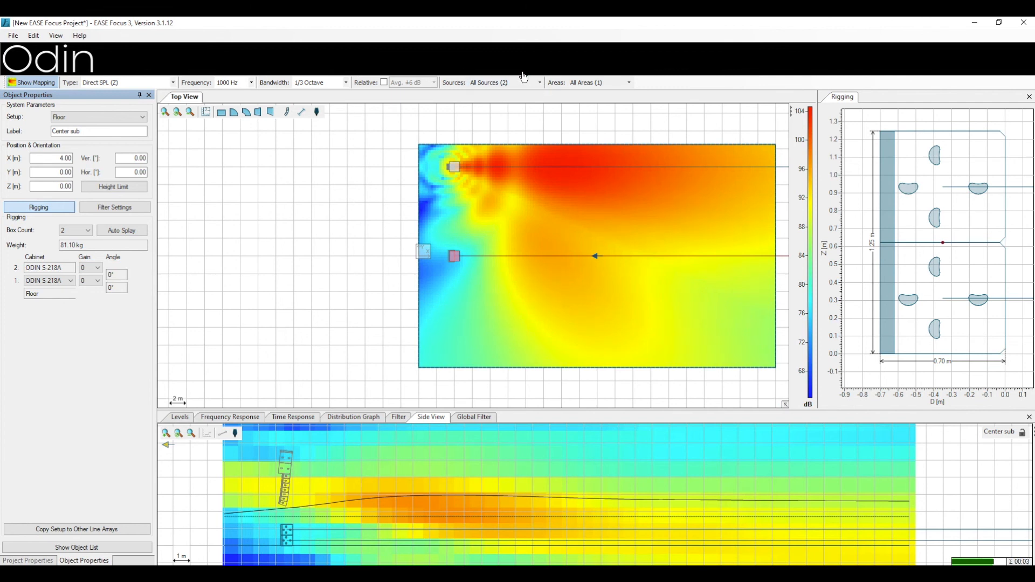
pyautogui.click(541, 83)
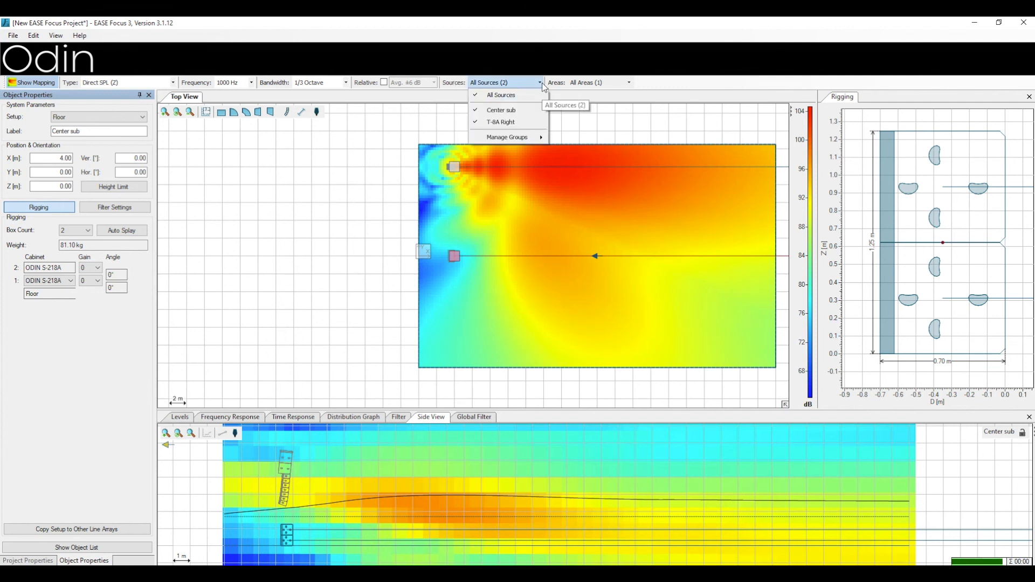
pyautogui.click(531, 122)
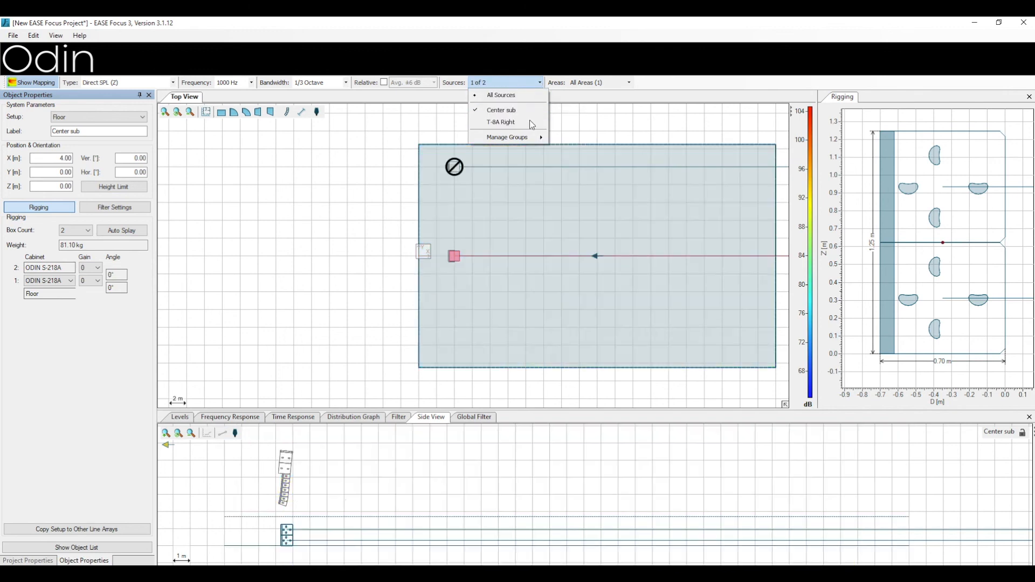
pyautogui.click(456, 122)
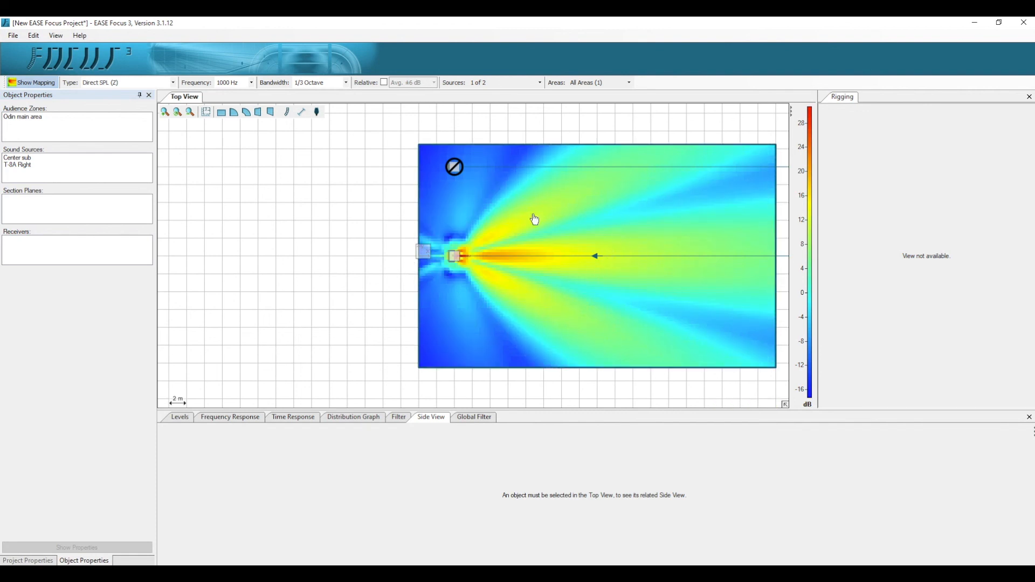
pyautogui.click(454, 256)
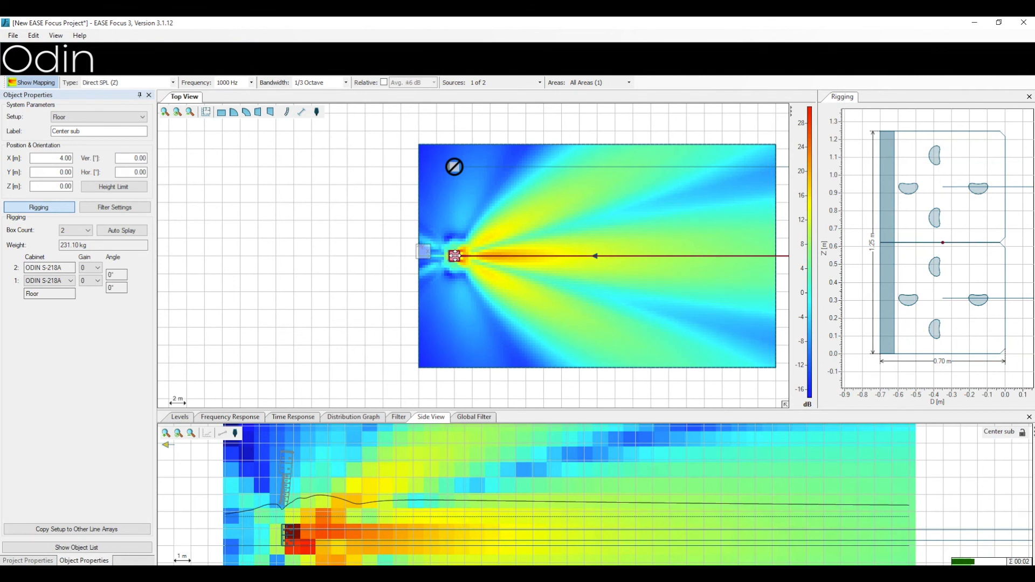
# - Include T-8A Right in the mapped sources, exclude Center sub, and select T-8A Right in the plan
pyautogui.click(504, 86)
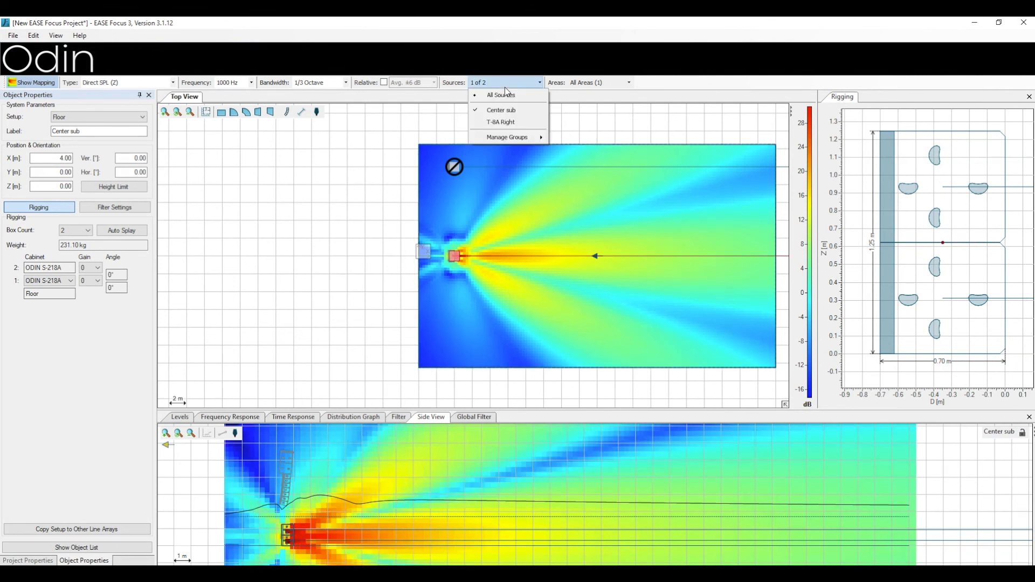
pyautogui.click(507, 122)
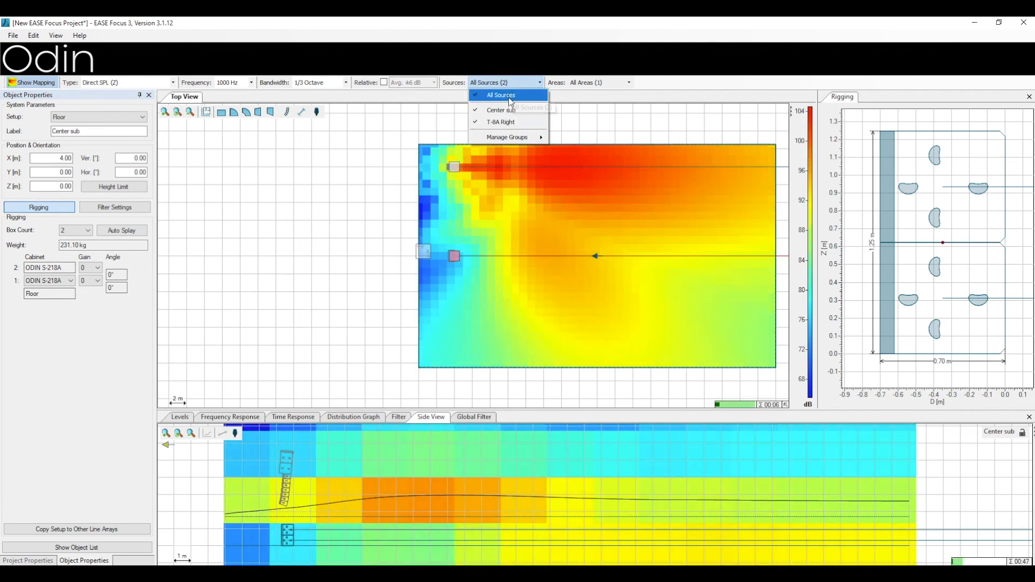
pyautogui.click(512, 112)
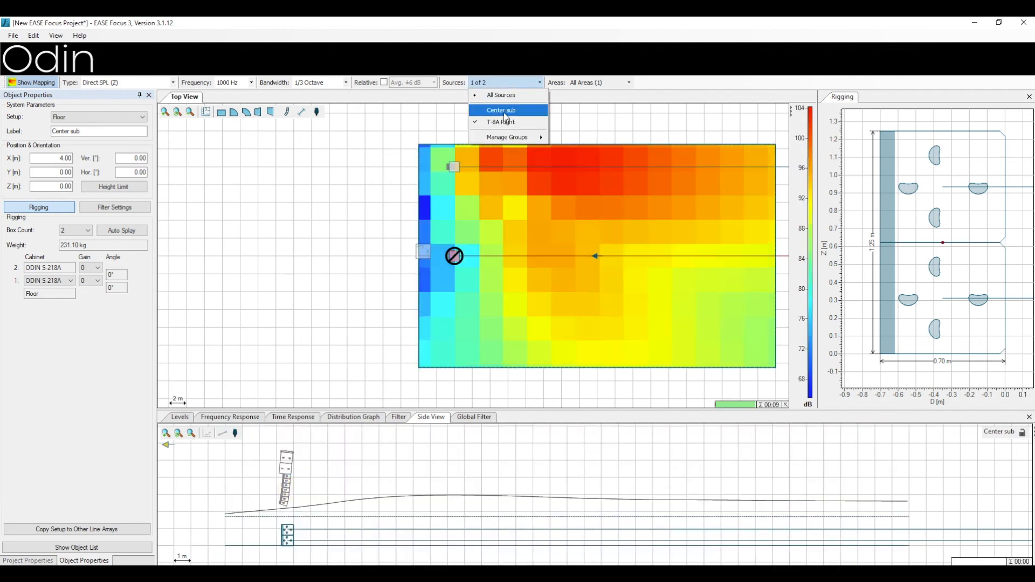
pyautogui.click(367, 163)
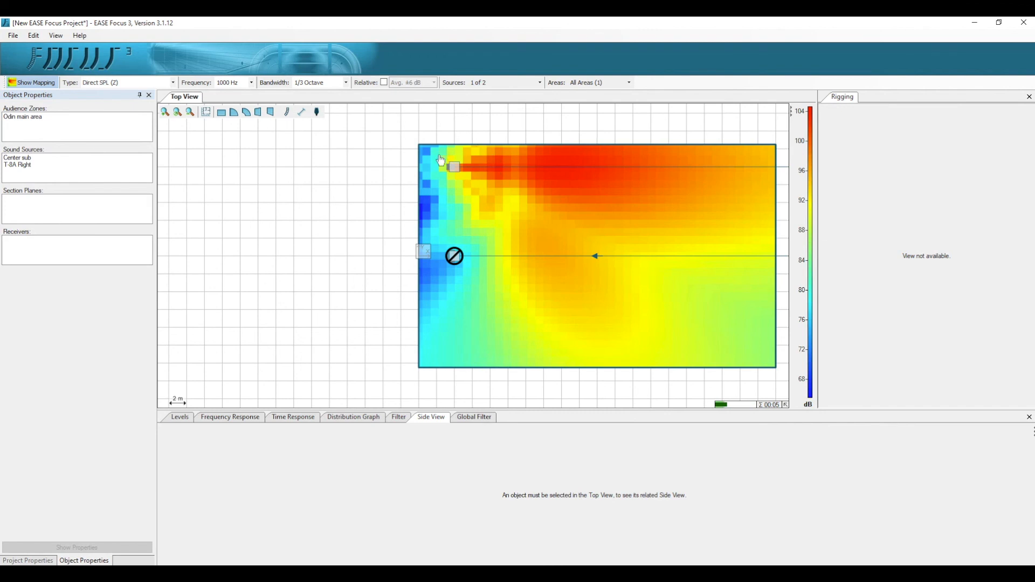
pyautogui.click(455, 169)
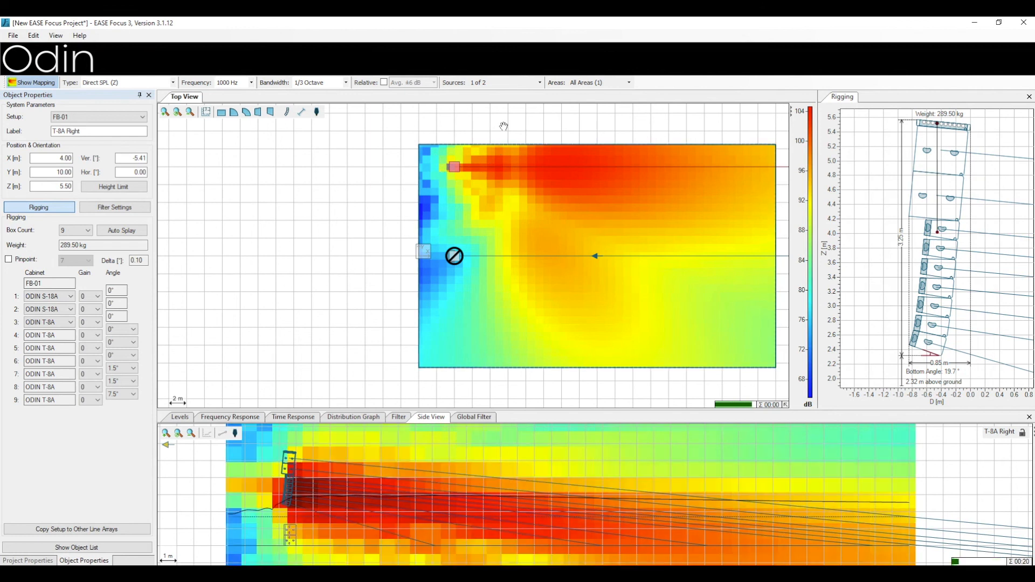
# - Include Center sub again so that all sources are mapped, and clear the selection in the plan
pyautogui.click(539, 82)
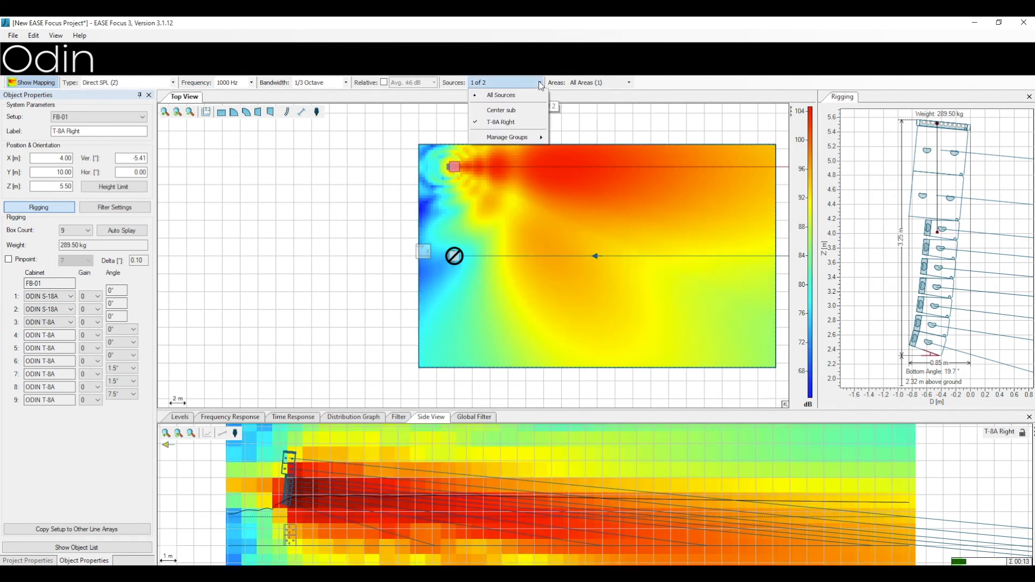
pyautogui.click(535, 111)
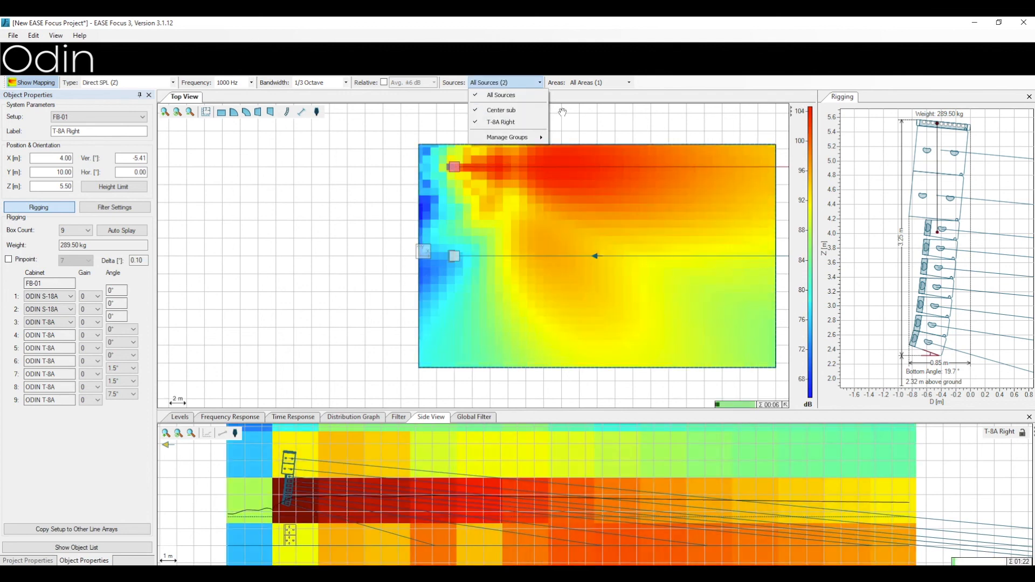
pyautogui.click(572, 112)
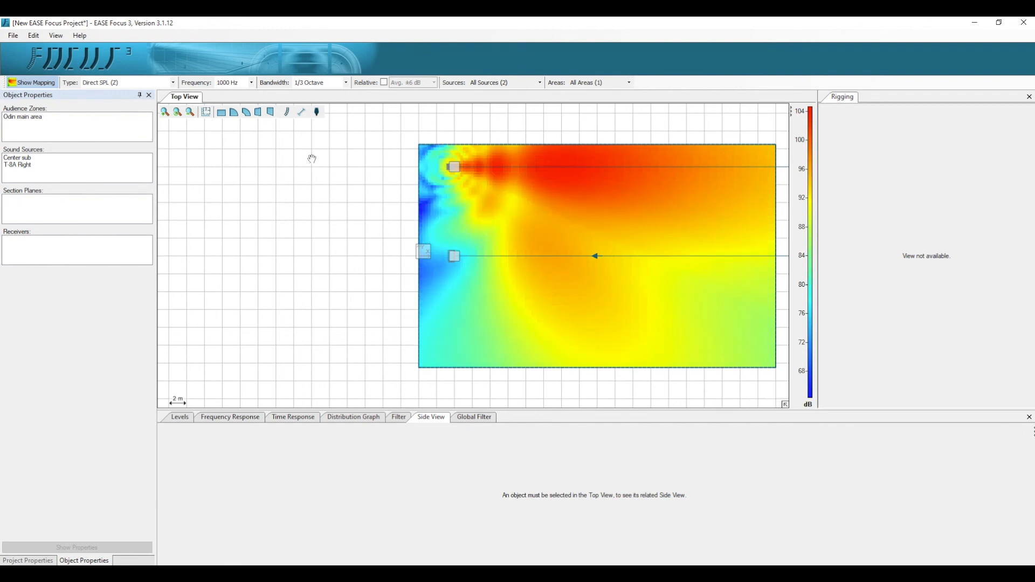
# - Compare the mapping at 1 Octave, 3 Octaves and Broadband bandwidth, ending with the bandwidth set to 1 Octave
pyautogui.click(348, 84)
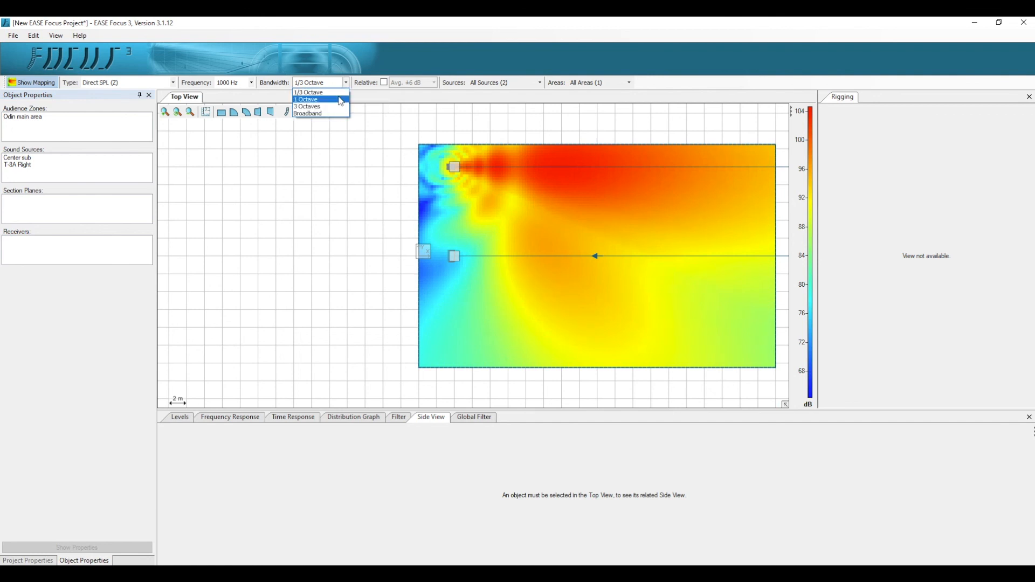
pyautogui.click(341, 100)
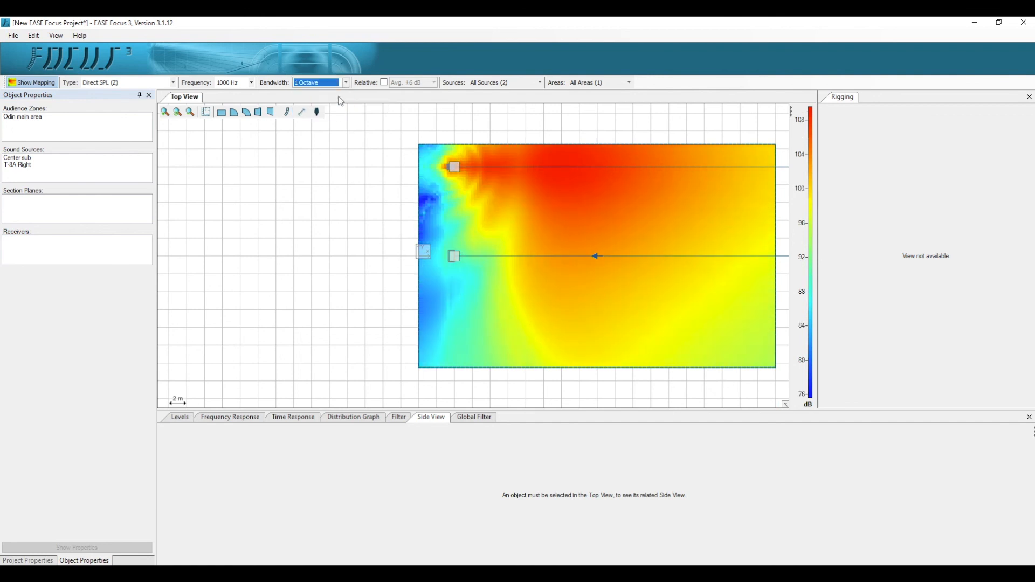
pyautogui.click(344, 85)
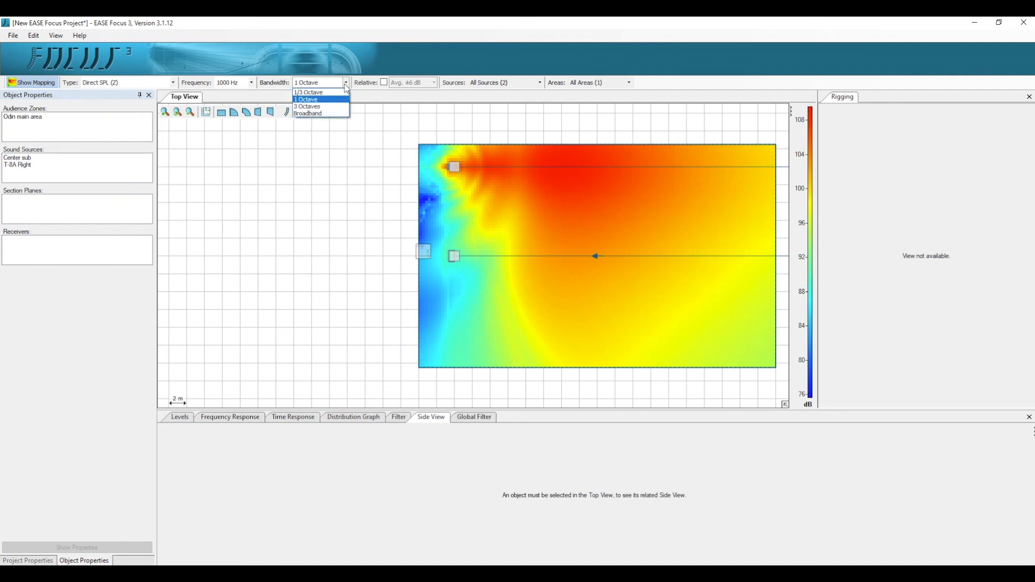
pyautogui.click(336, 107)
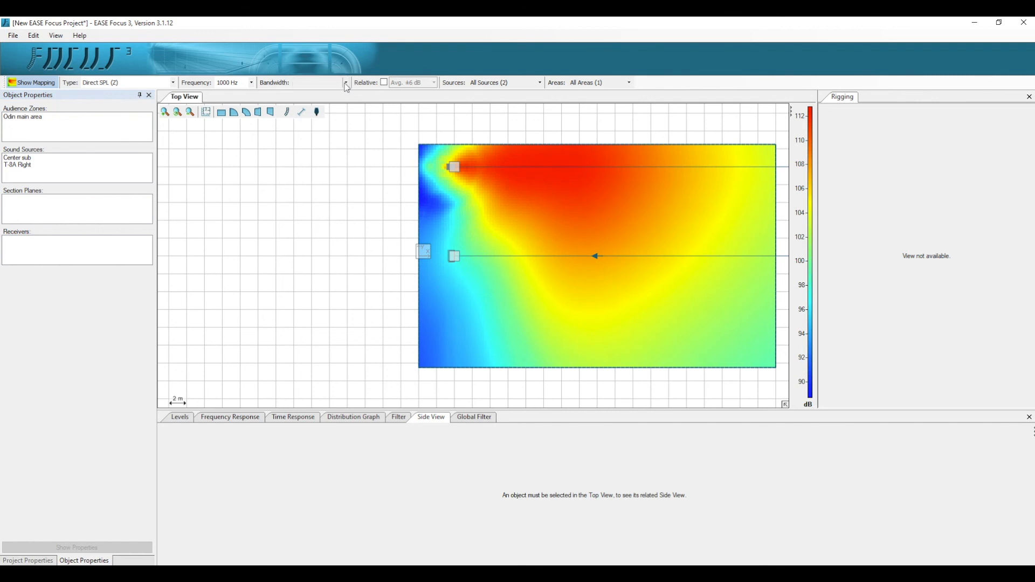
pyautogui.click(345, 83)
pyautogui.click(338, 113)
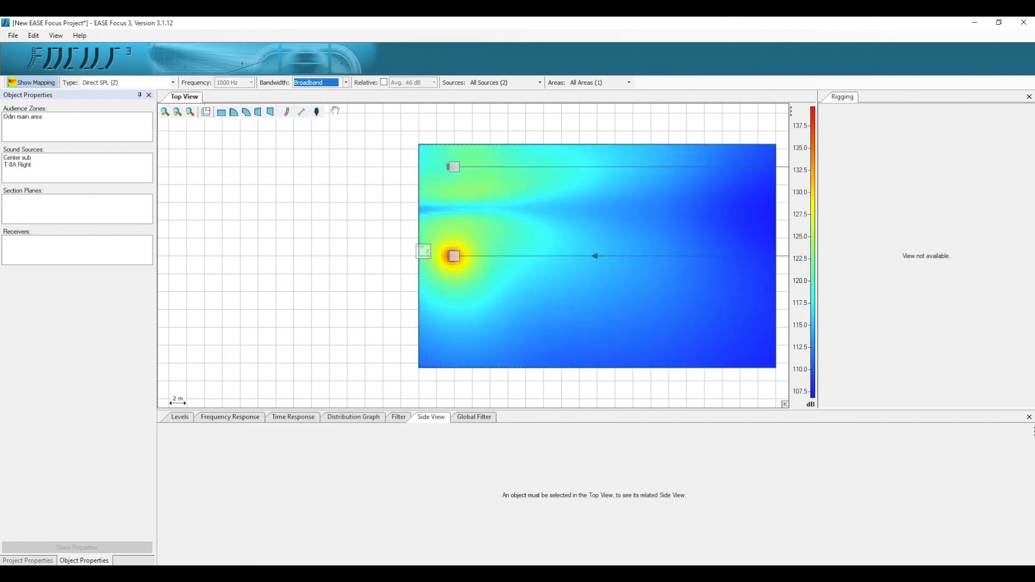
pyautogui.click(345, 83)
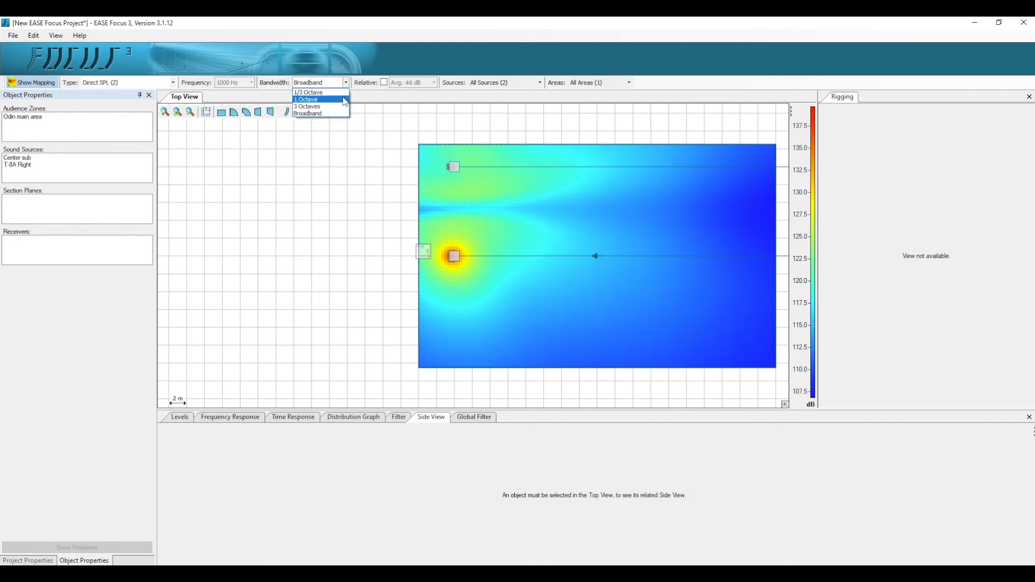
pyautogui.click(345, 101)
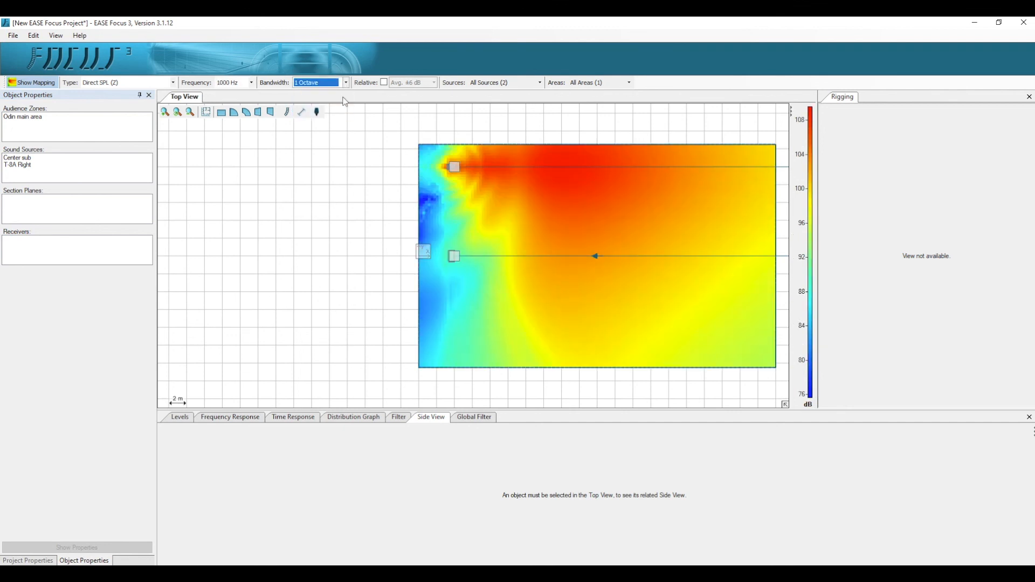
# - Try the Direct SPL (A-Weighted) and S/N Ratio mapping types, and return the type to Direct SPL (Z)
pyautogui.click(173, 82)
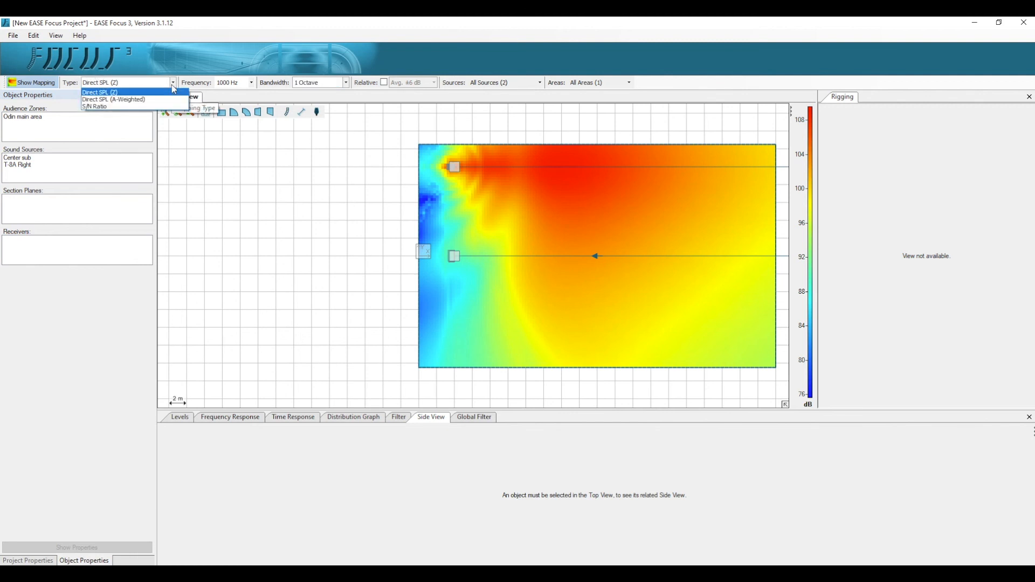
pyautogui.click(170, 100)
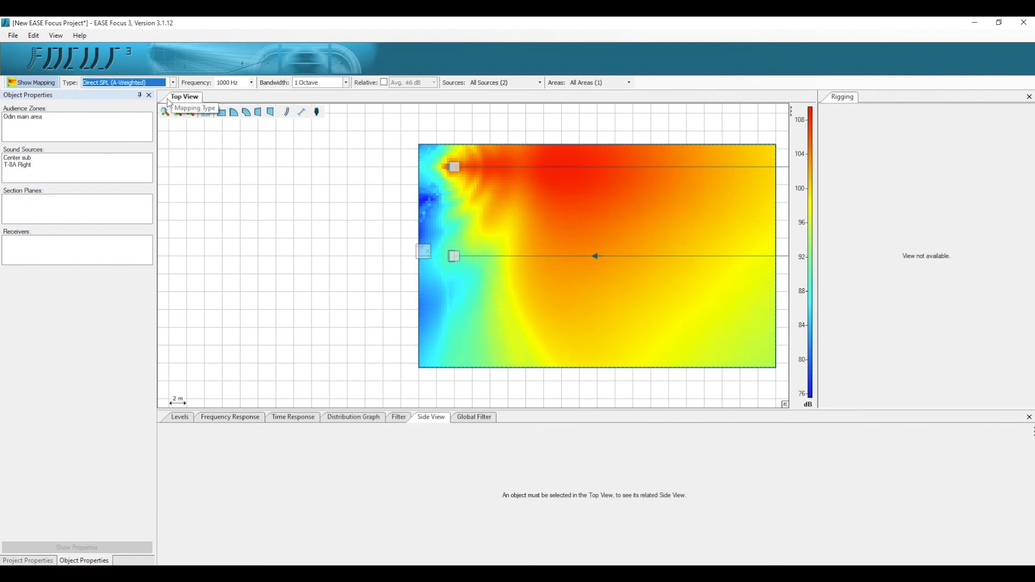
pyautogui.click(173, 84)
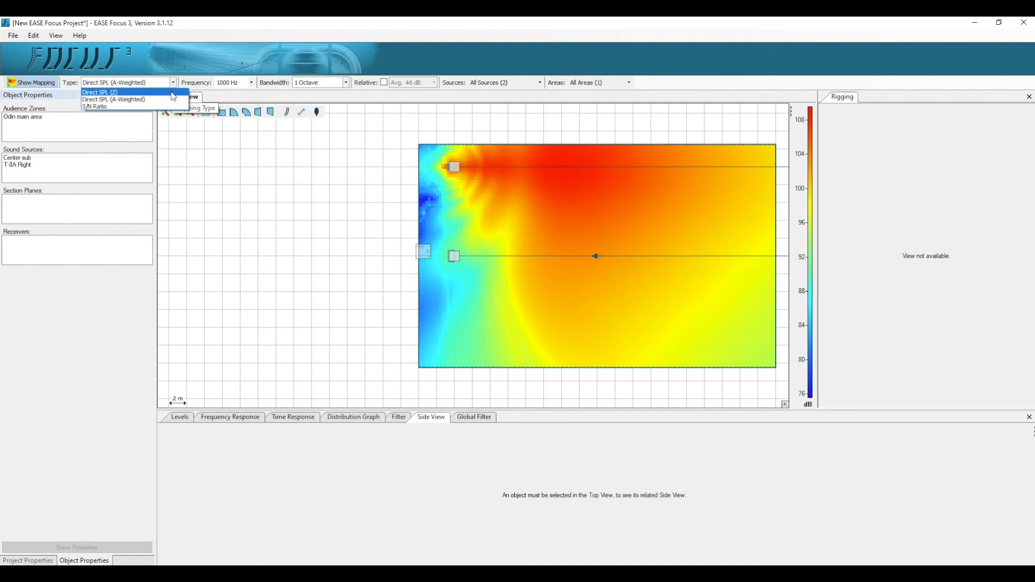
pyautogui.click(170, 107)
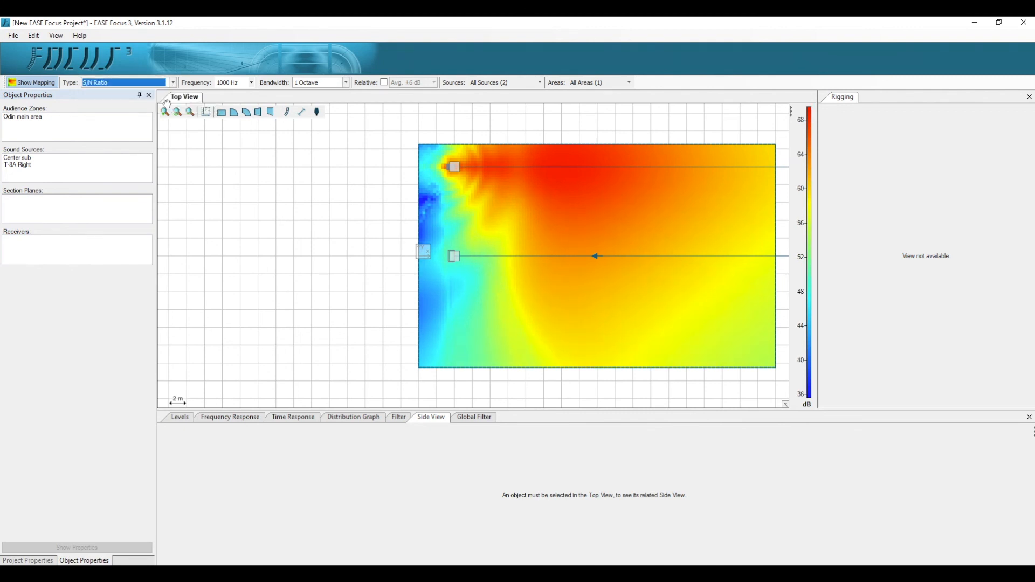
pyautogui.click(173, 83)
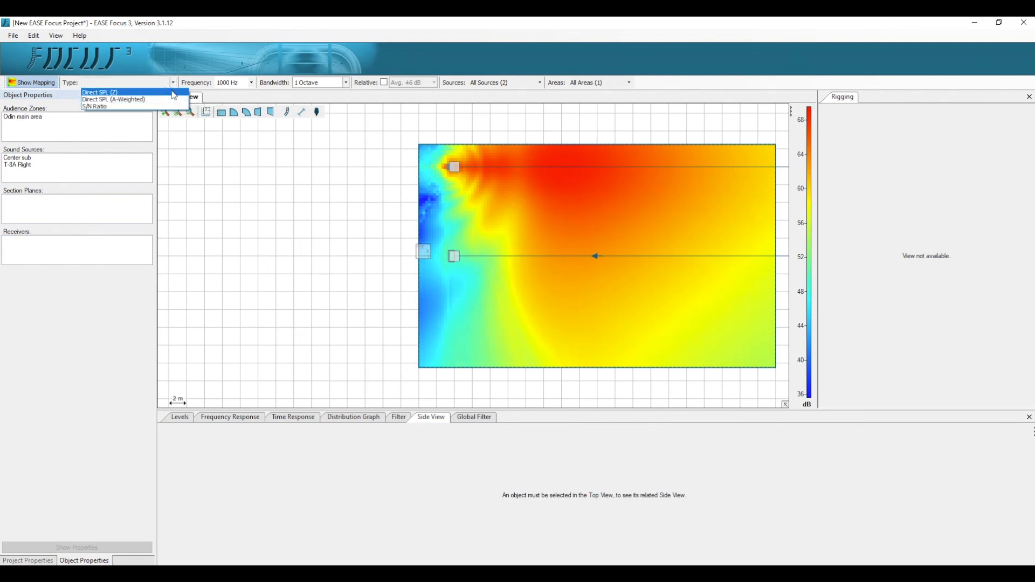
pyautogui.click(173, 93)
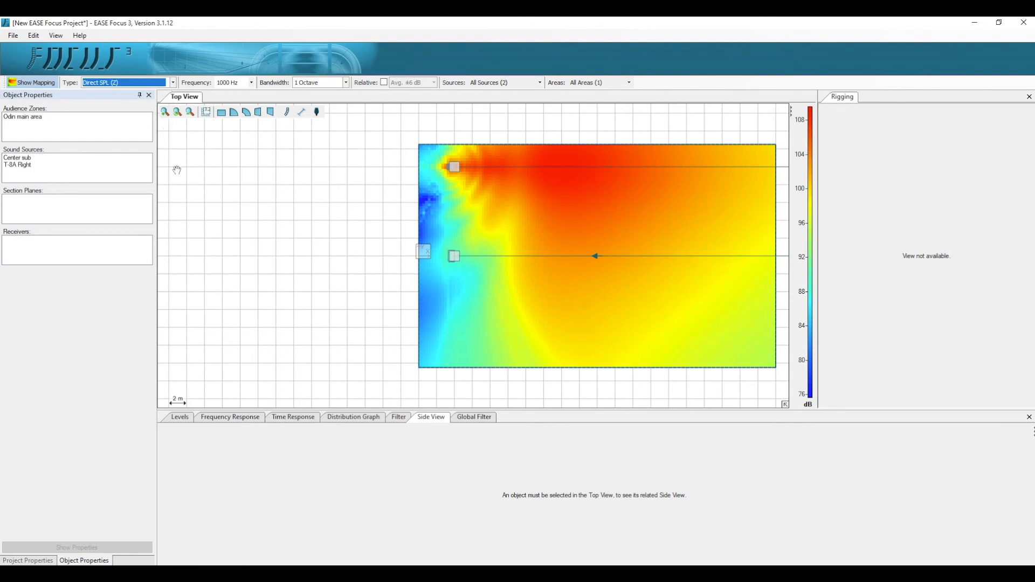